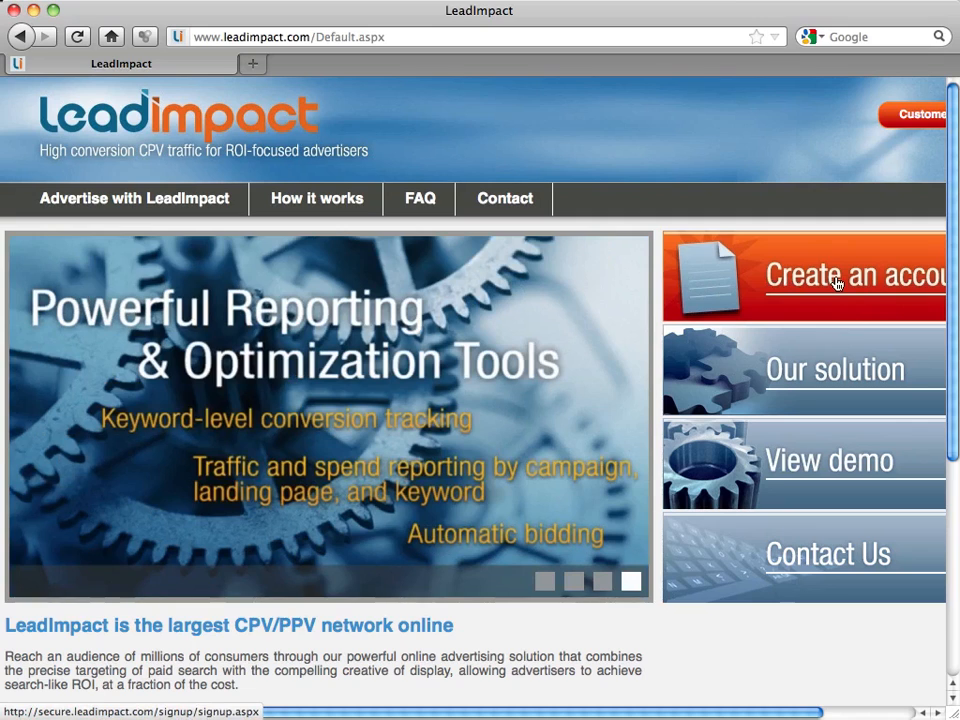
# Open the account creation page and examine the sentence stating the minimum deposit.
pyautogui.click(836, 282)
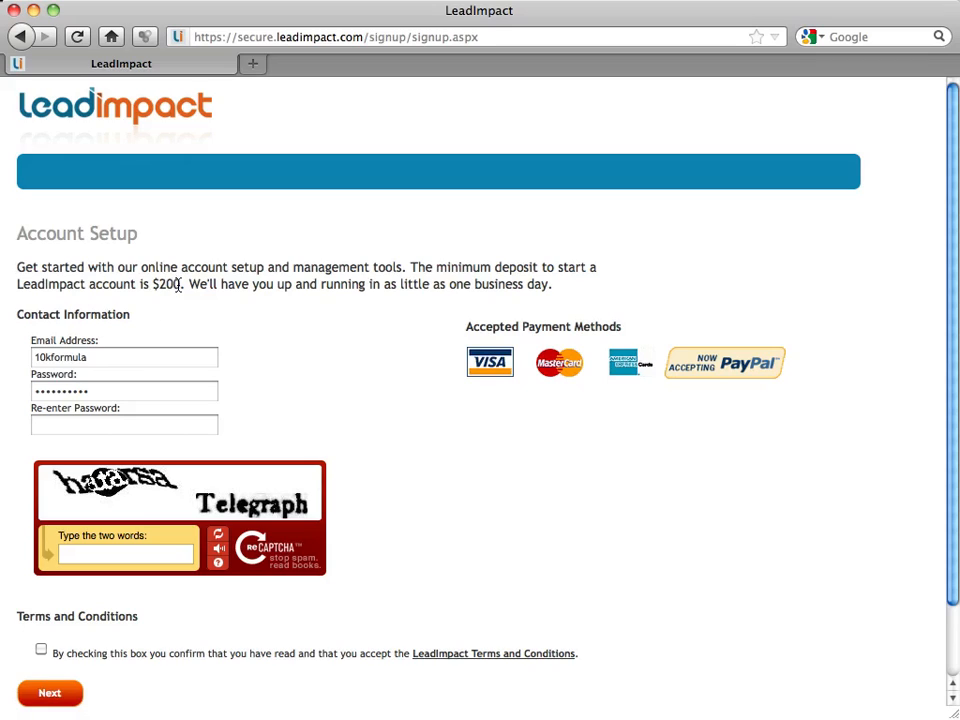
pyautogui.moveTo(181, 284); pyautogui.dragTo(17, 272)
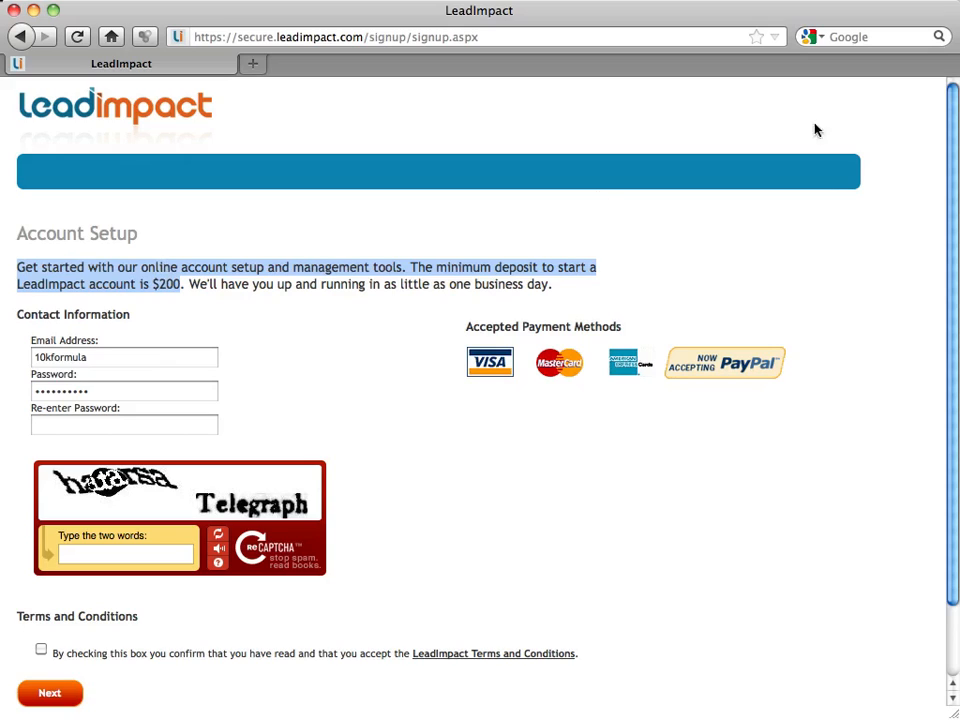
# Return to the LeadImpact home page and log in as an existing customer with the prefilled credentials.
pyautogui.click(132, 116)
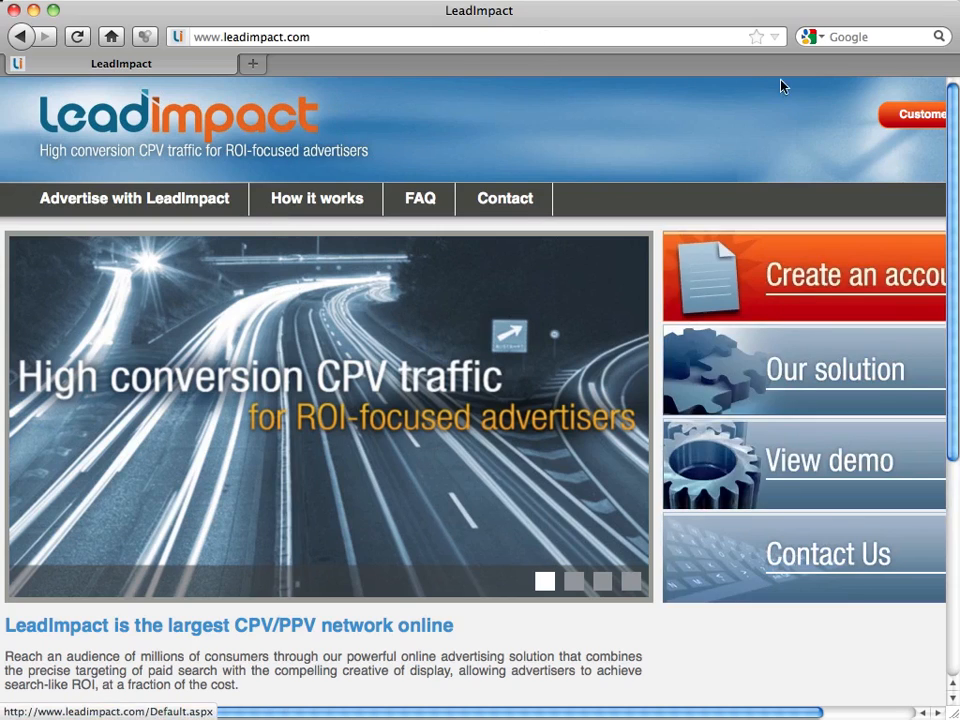
pyautogui.click(934, 117)
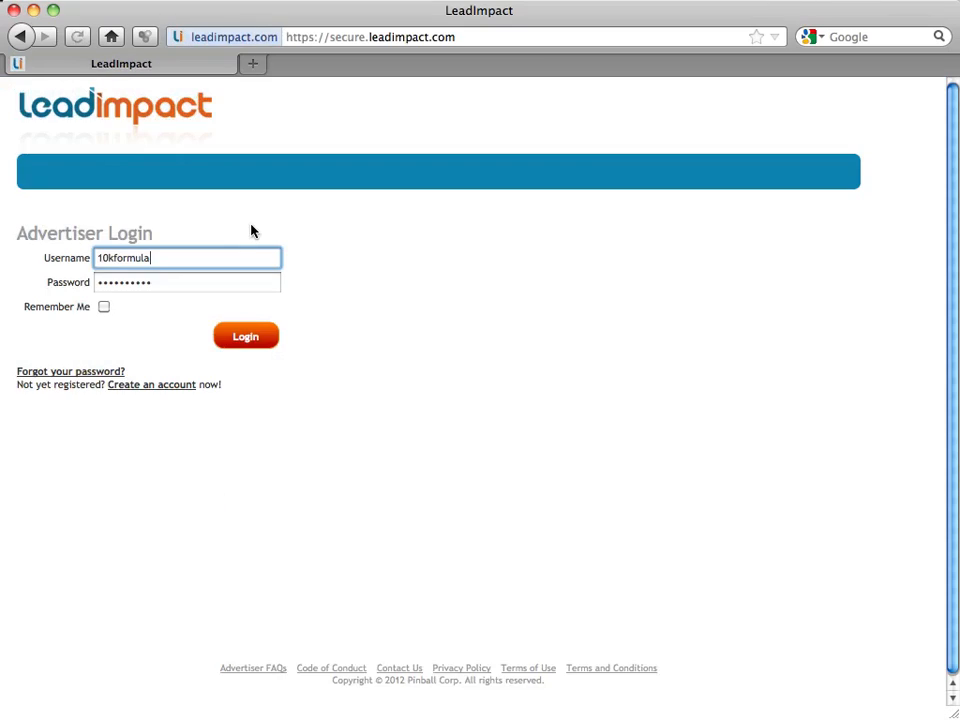
pyautogui.click(240, 335)
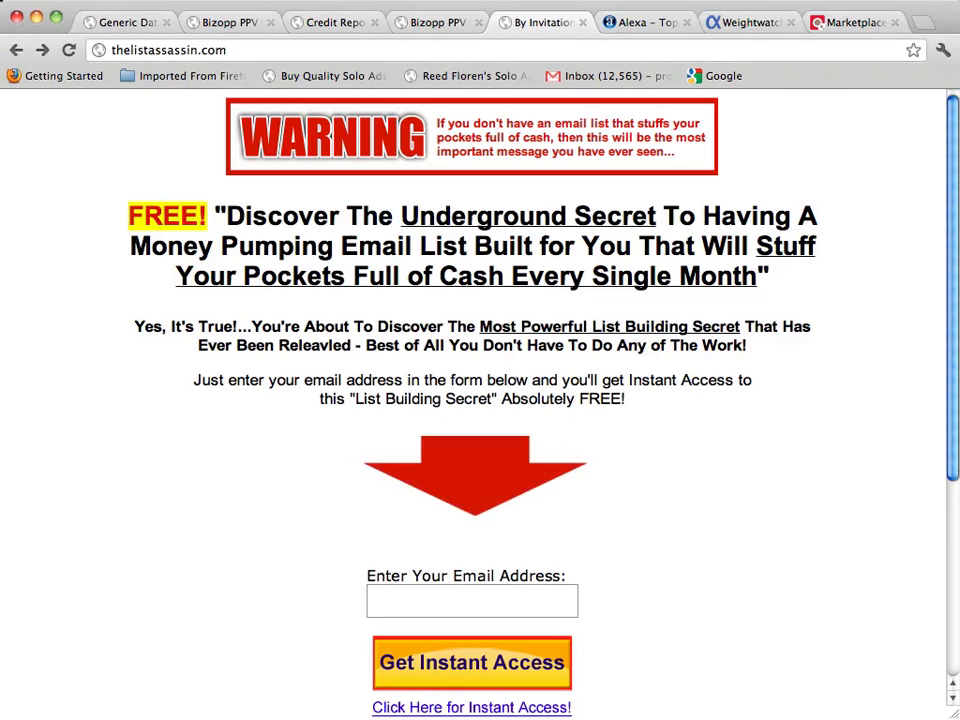
# Switch to the text editor and look through the whole list of target domains in Untitled 2.
pyautogui.press('super+Tab')
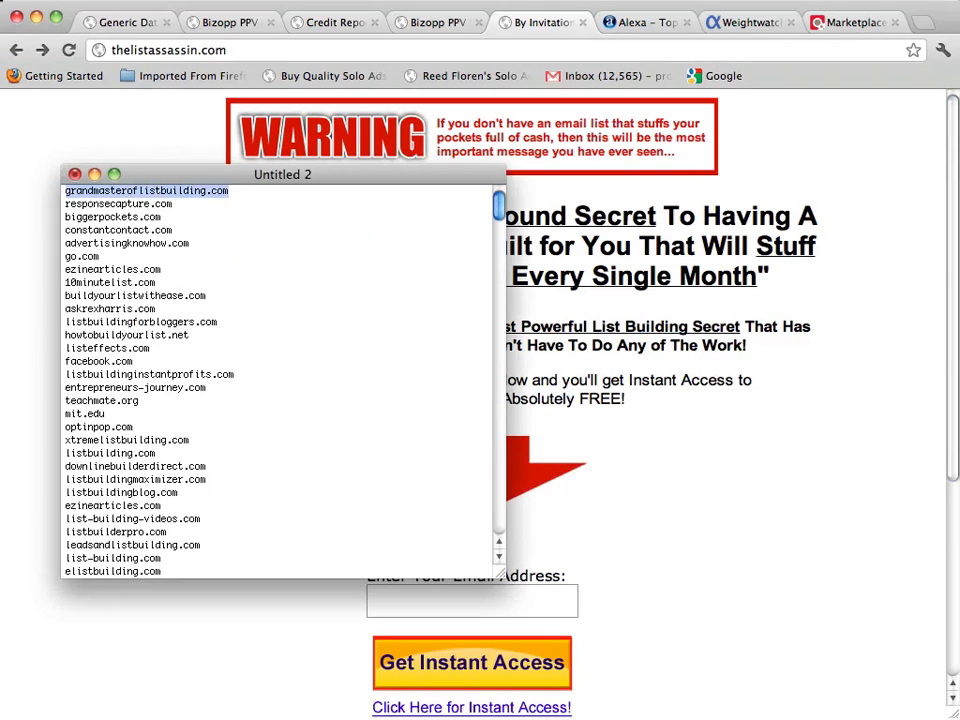
pyautogui.moveTo(343, 178); pyautogui.dragTo(668, 135)
pyautogui.scroll(-10, 652, 263)
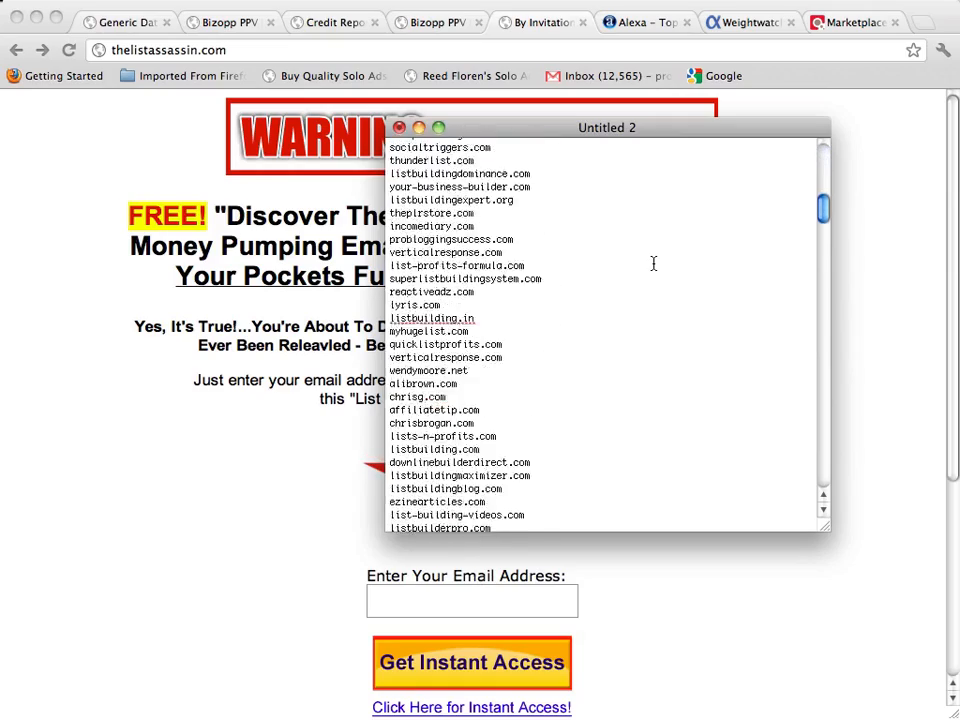
pyautogui.scroll(-15, 652, 263)
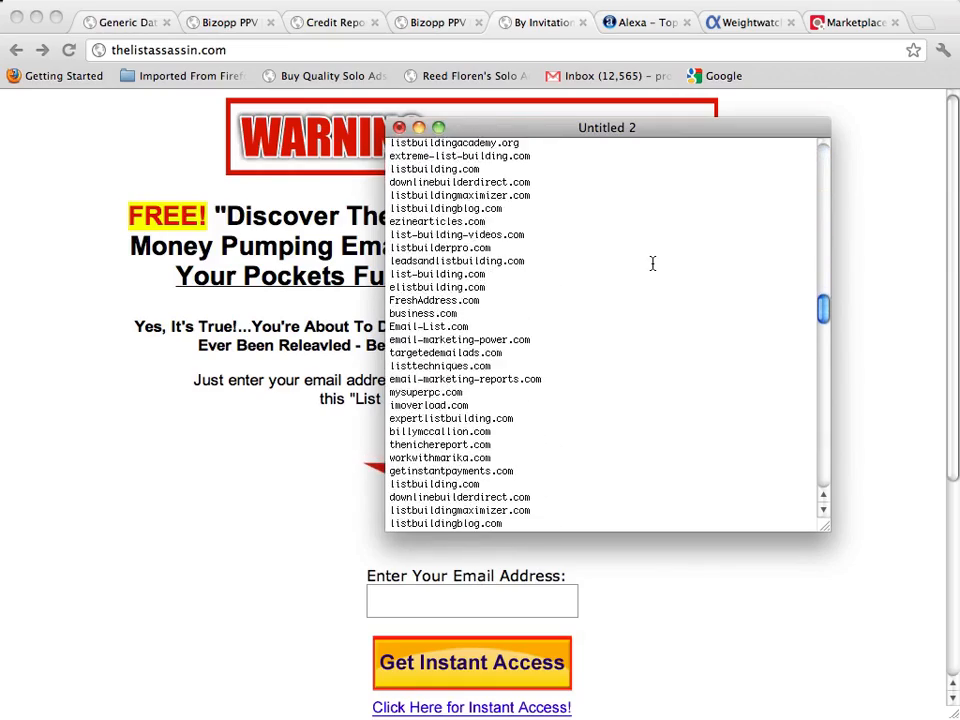
pyautogui.scroll(-15, 652, 263)
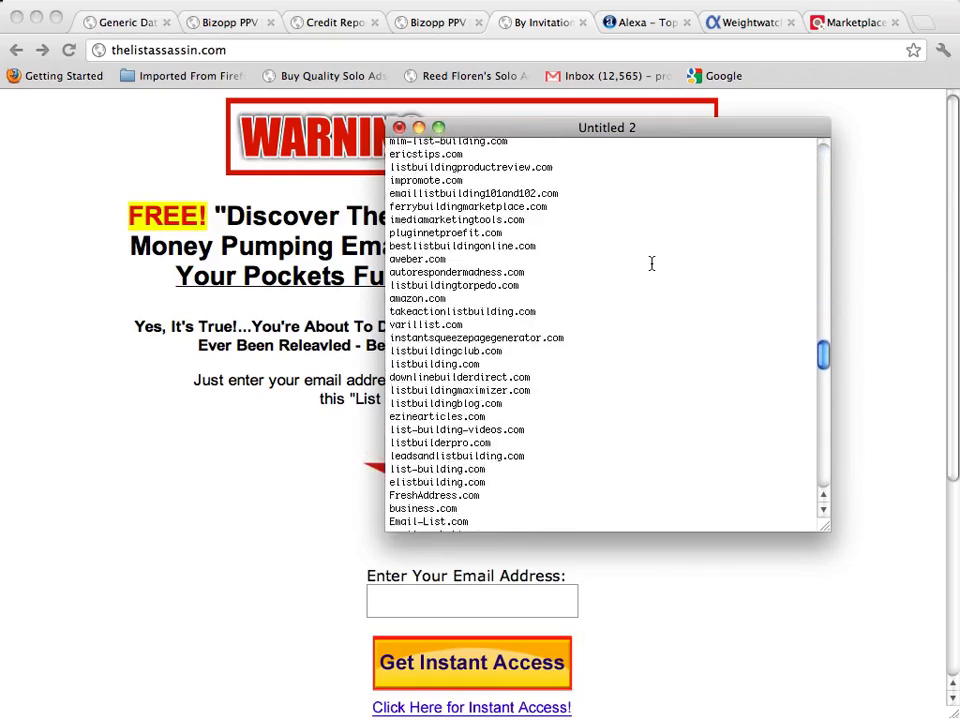
pyautogui.scroll(-15, 652, 263)
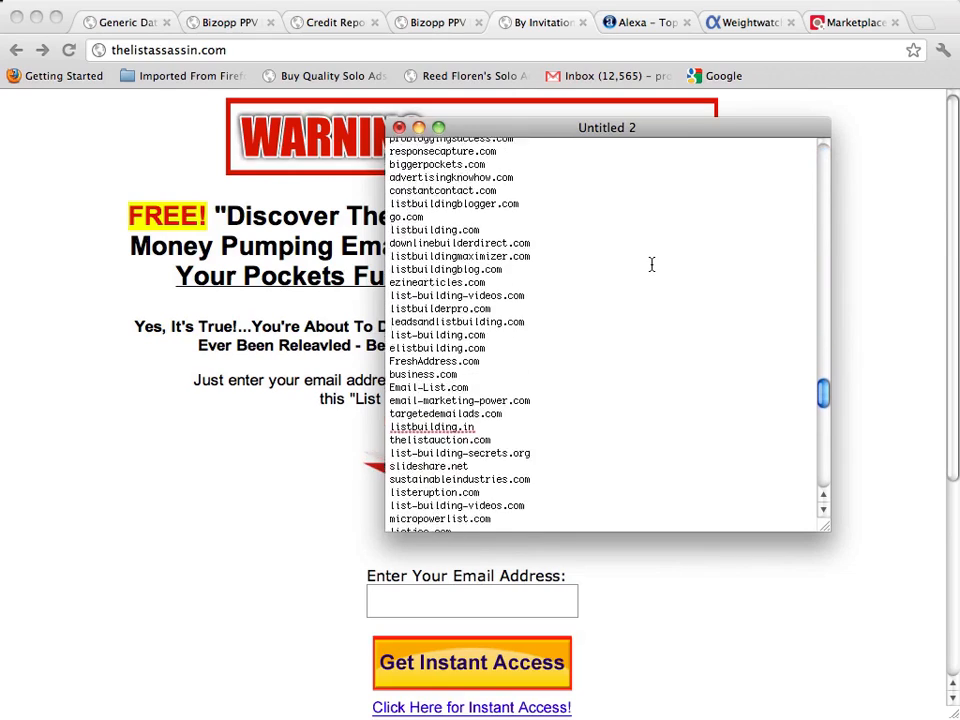
pyautogui.scroll(-2, 652, 263)
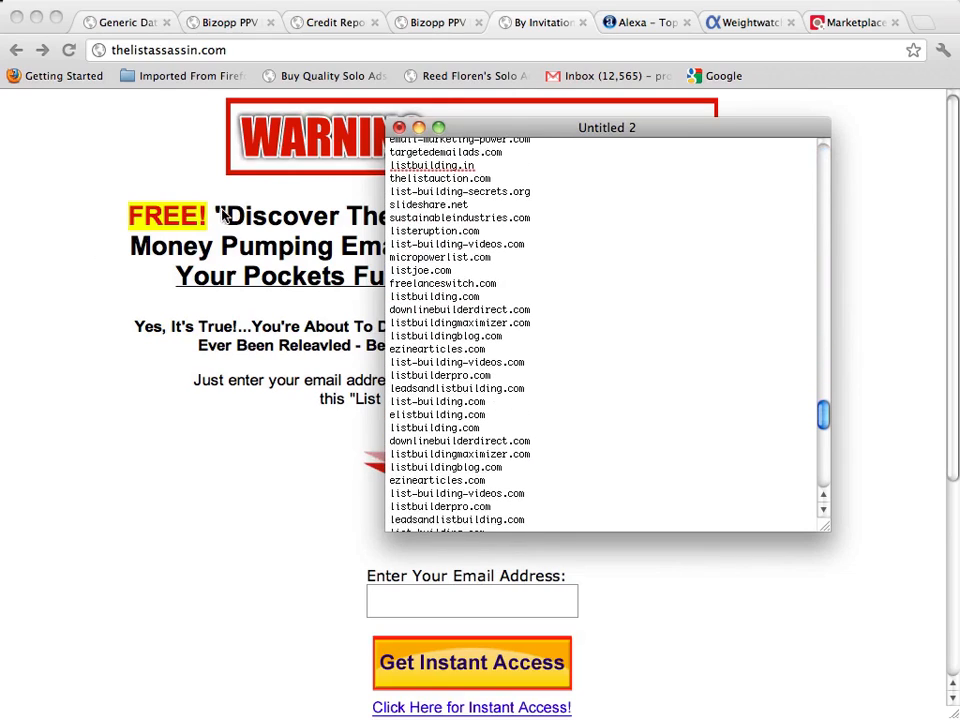
pyautogui.scroll(-8, 613, 236)
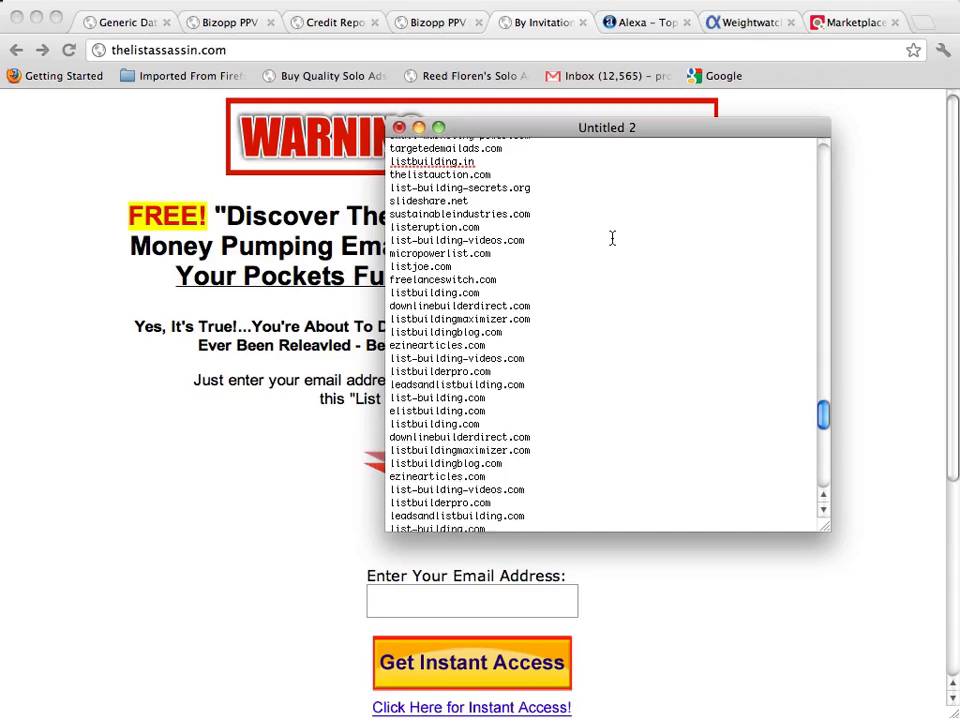
pyautogui.scroll(-10, 613, 238)
pyautogui.scroll(11, 613, 238)
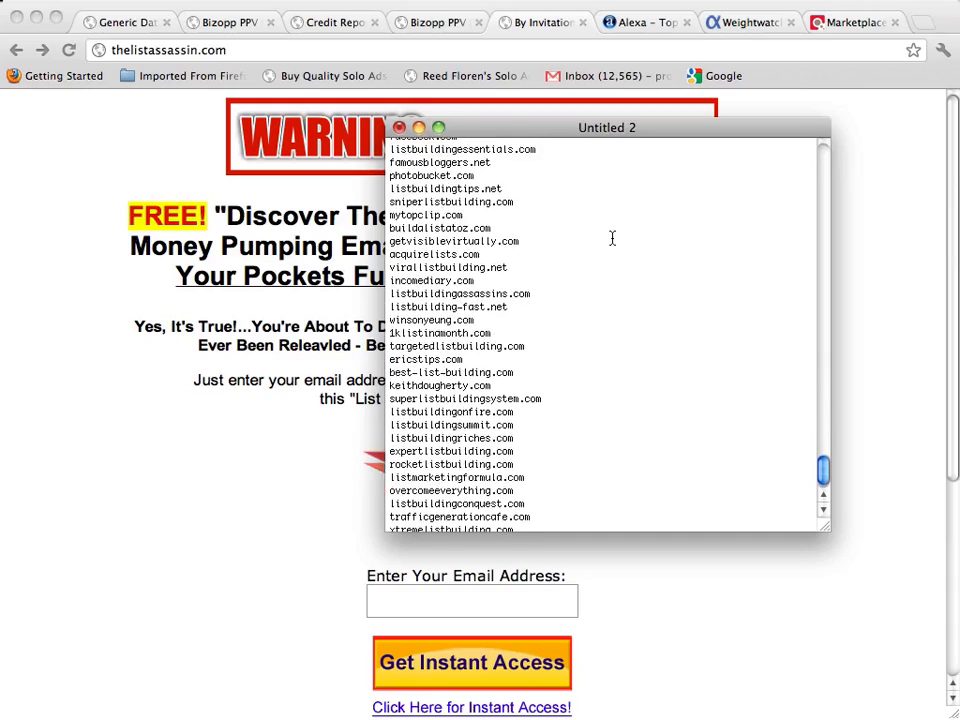
pyautogui.scroll(15, 613, 238)
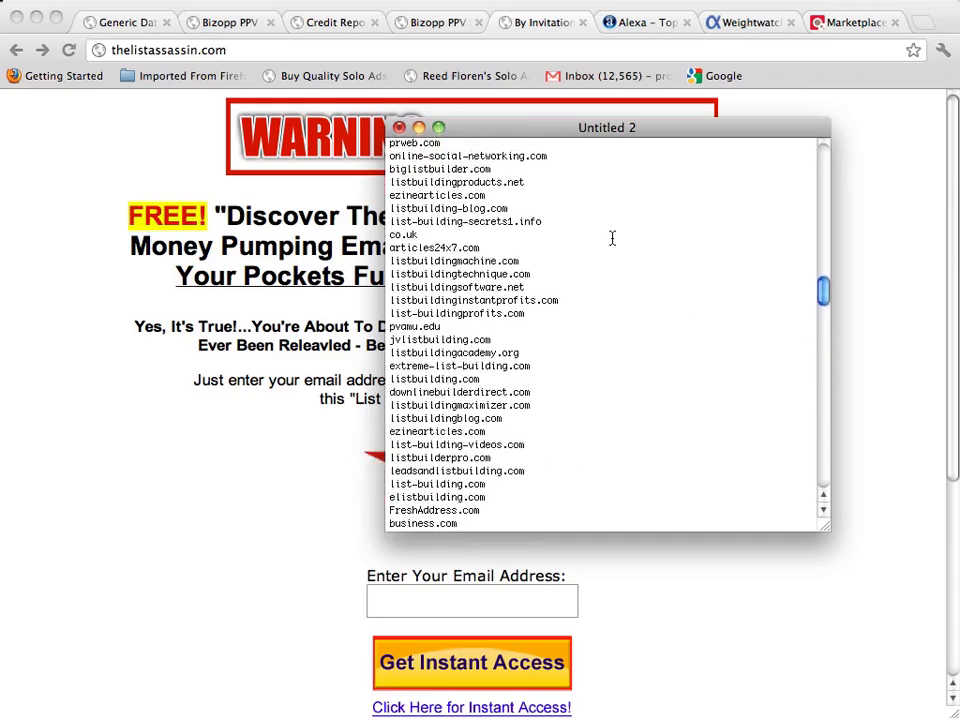
pyautogui.scroll(4, 613, 238)
pyautogui.scroll(7, 613, 238)
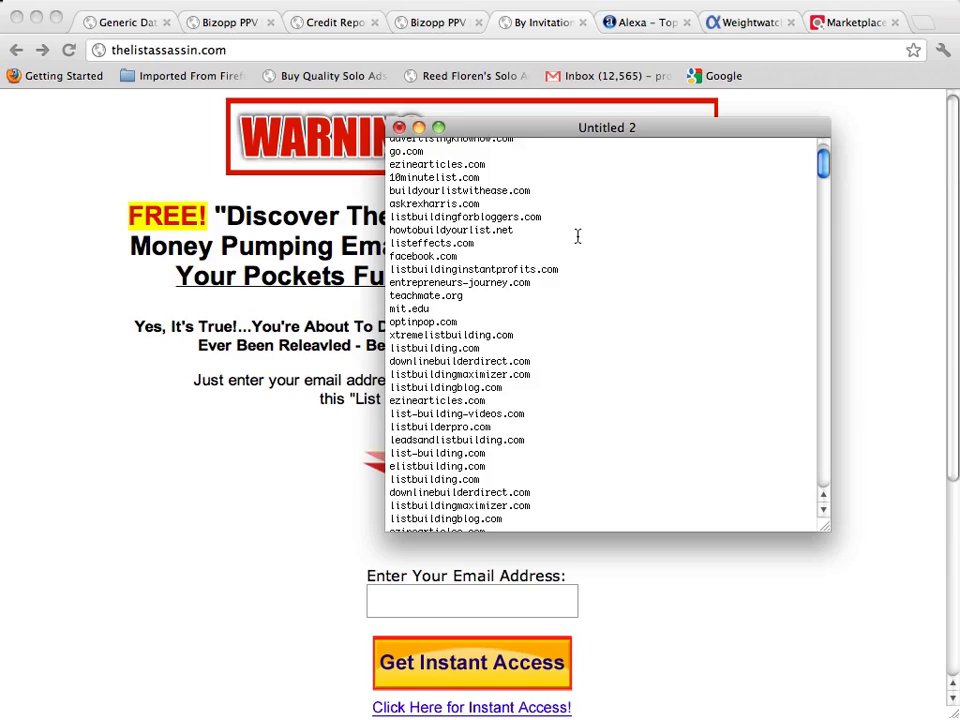
pyautogui.scroll(2, 576, 236)
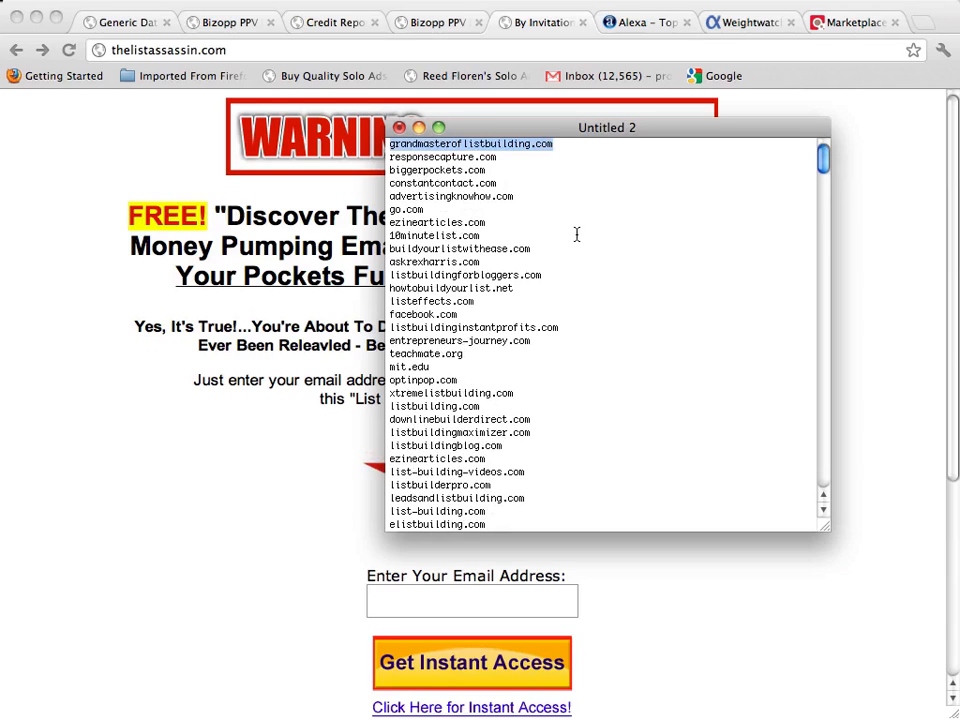
pyautogui.click(435, 145)
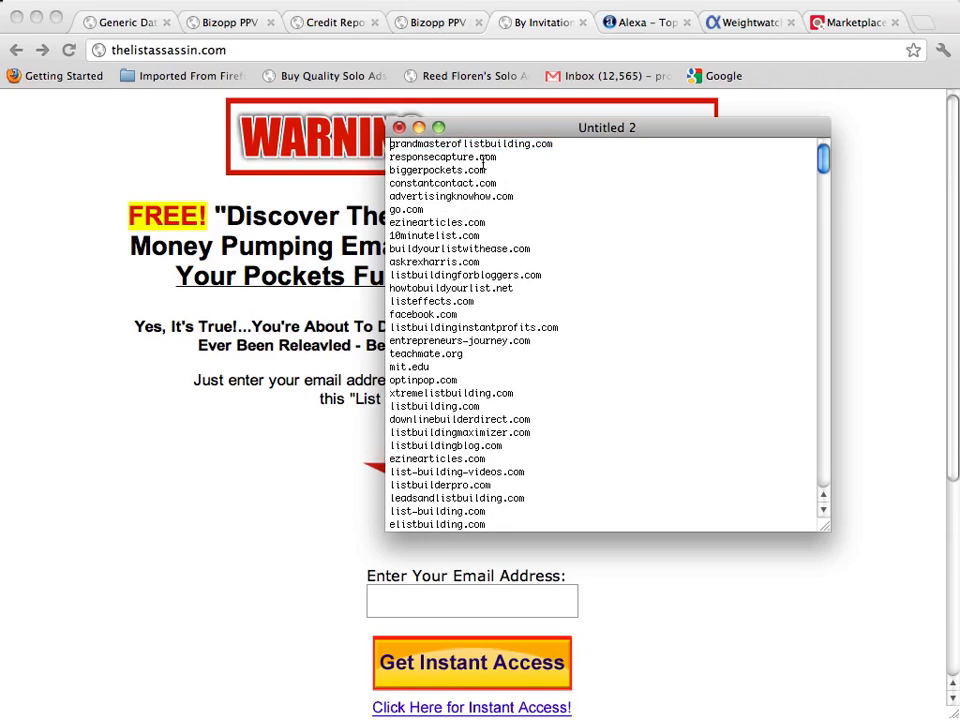
pyautogui.write('http:')
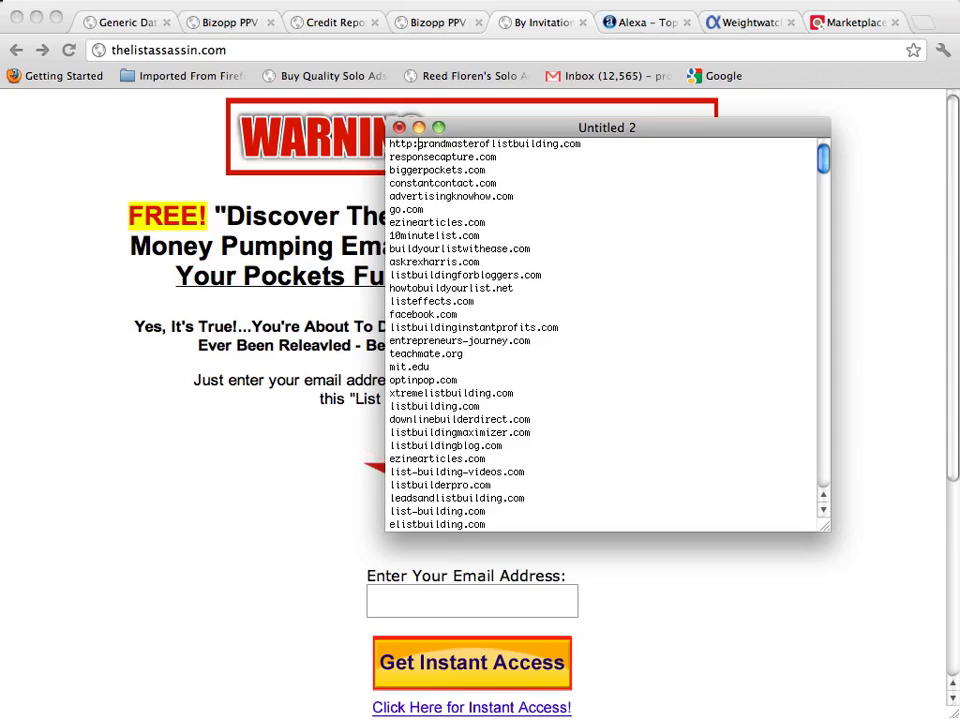
pyautogui.write('//')
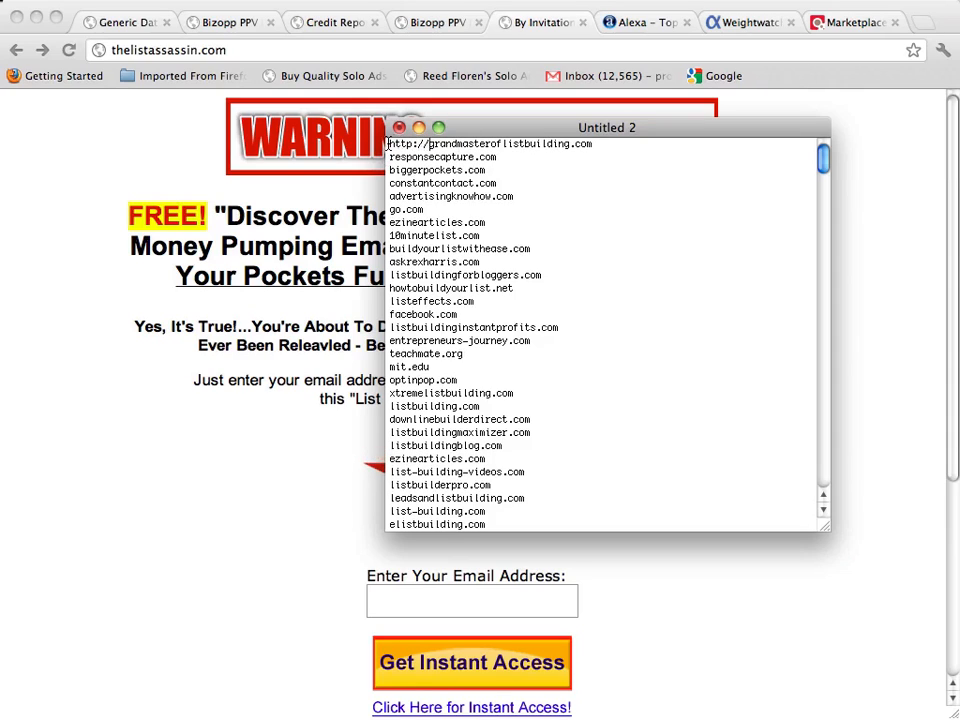
pyautogui.moveTo(388, 143); pyautogui.dragTo(423, 146)
pyautogui.press('BackSpace')
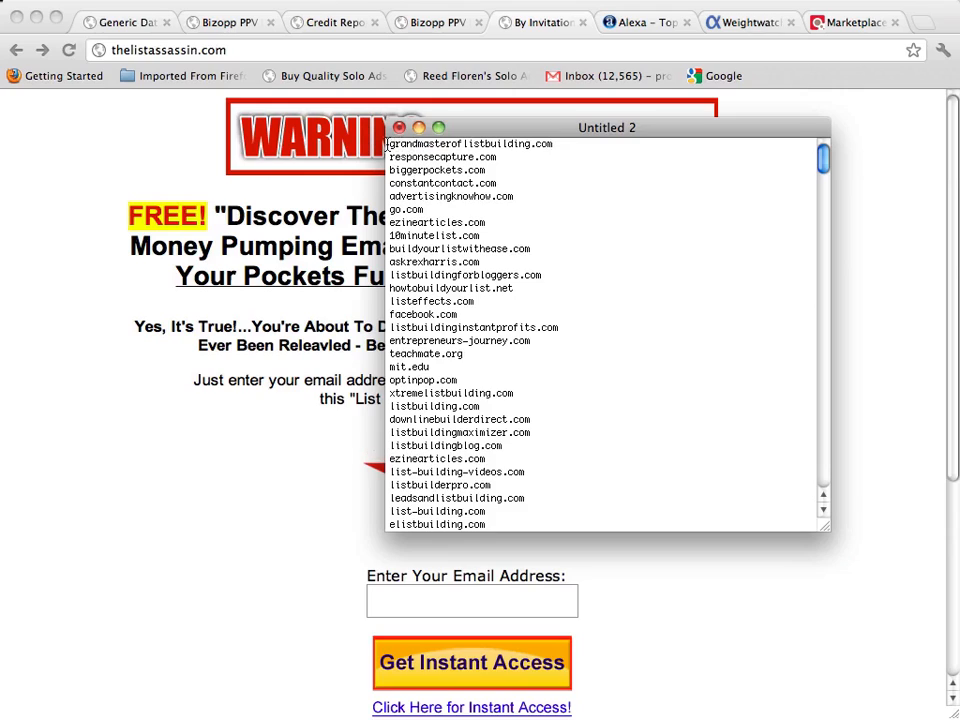
# Highlight the first domain in the list and select the squeeze page's address thelistassassin.com in the Chrome window.
pyautogui.moveTo(389, 145); pyautogui.dragTo(572, 146)
pyautogui.click(549, 148)
pyautogui.click(216, 52)
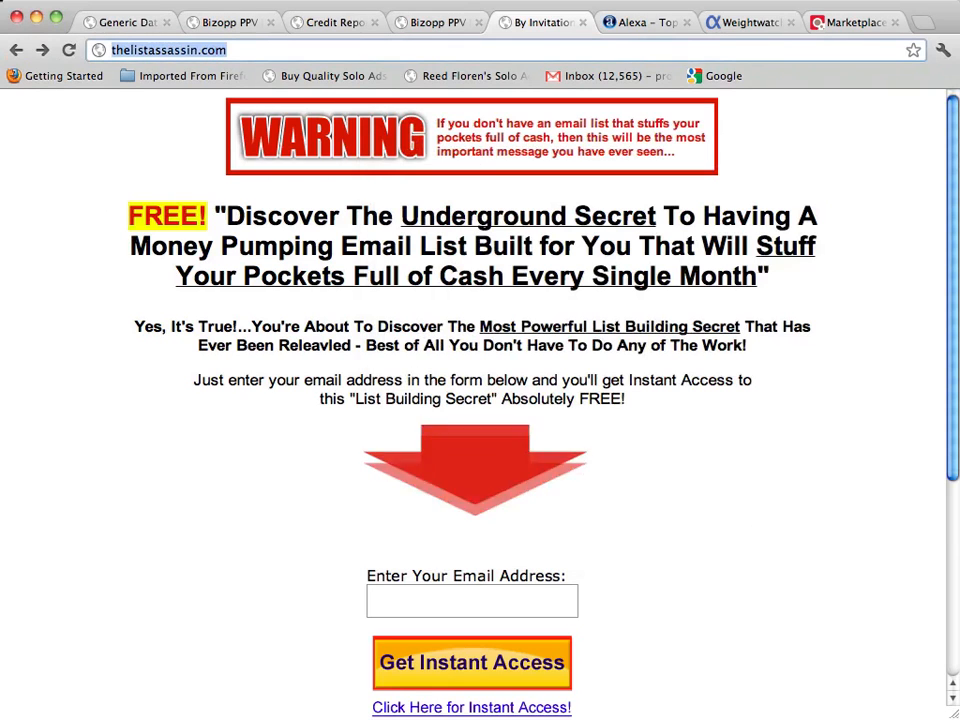
# Switch to LeadImpact in Firefox and start a new campaign named lbtestmay with a maximum budget of 10.00 per day.
pyautogui.press('super+Tab')
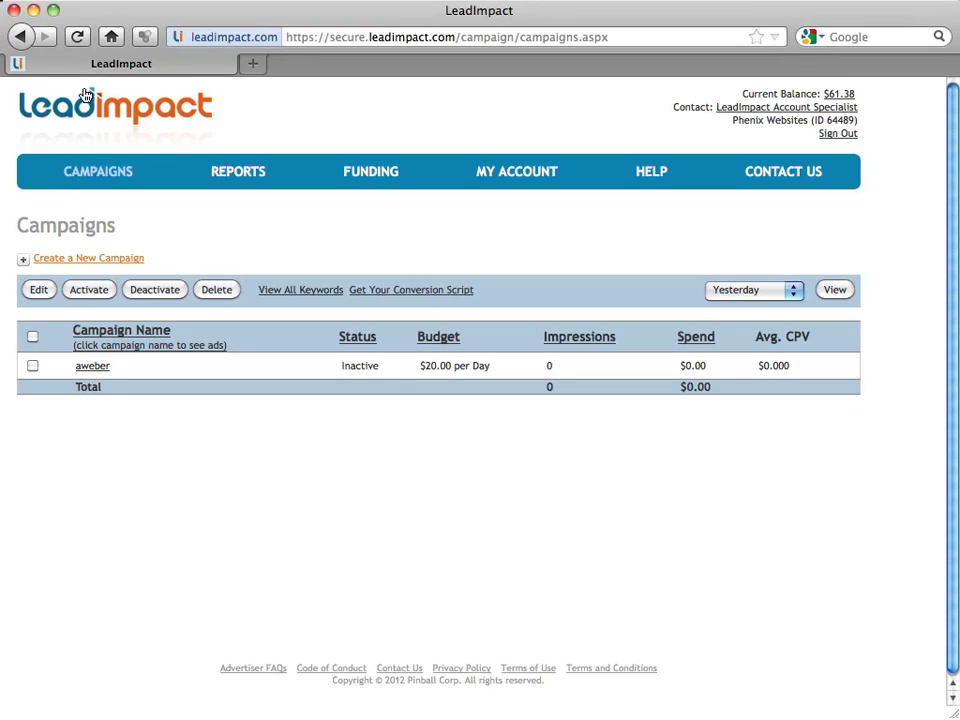
pyautogui.click(72, 261)
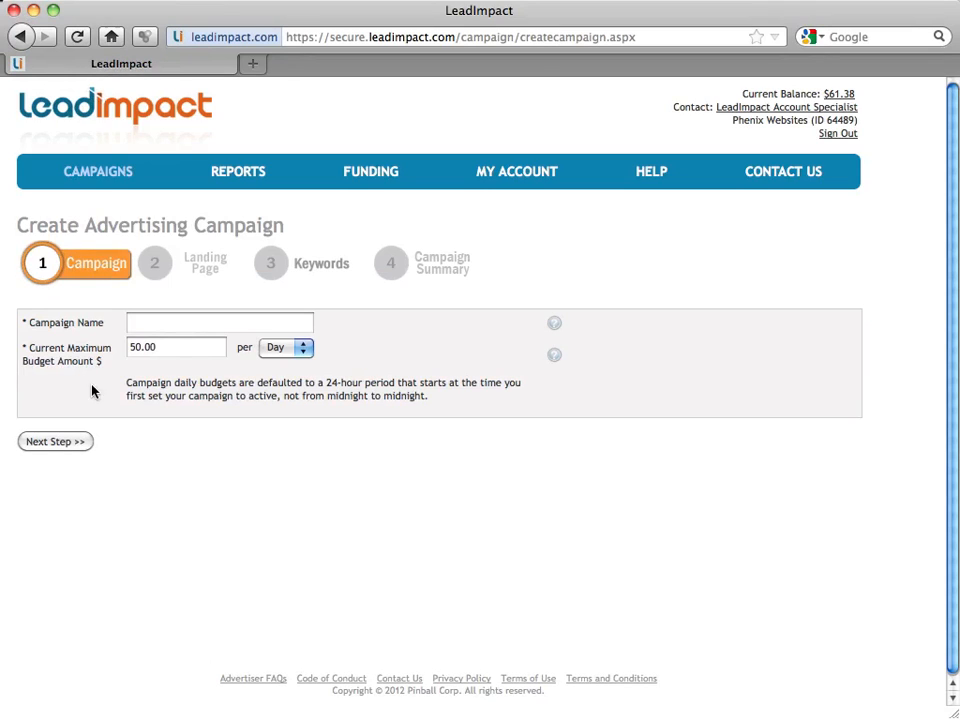
pyautogui.click(167, 321)
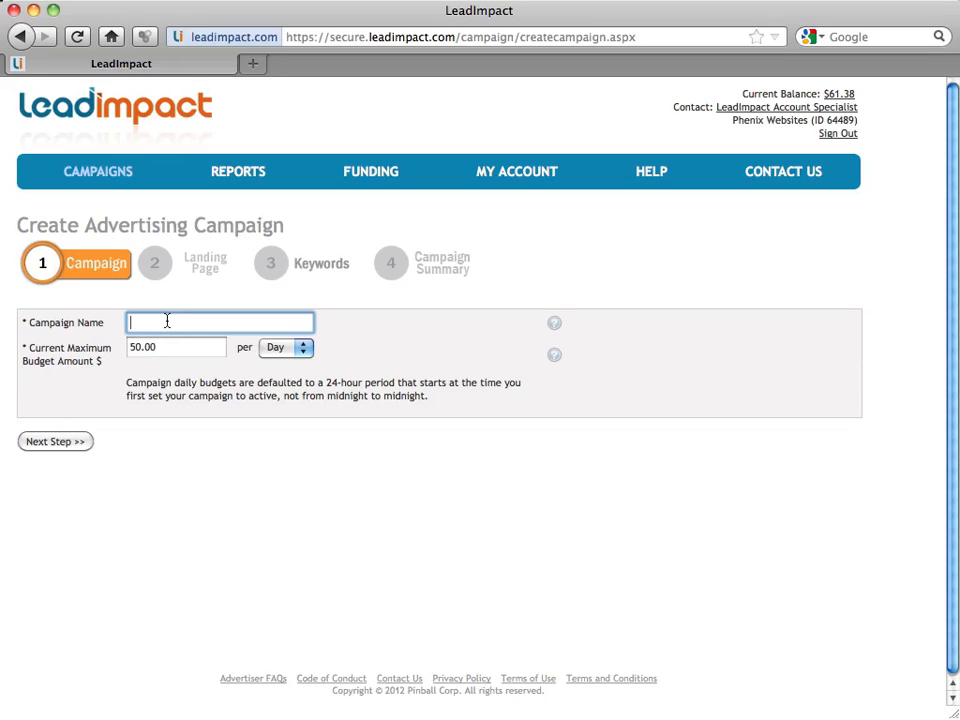
pyautogui.write('lbtestmay')
pyautogui.moveTo(163, 347); pyautogui.dragTo(124, 347)
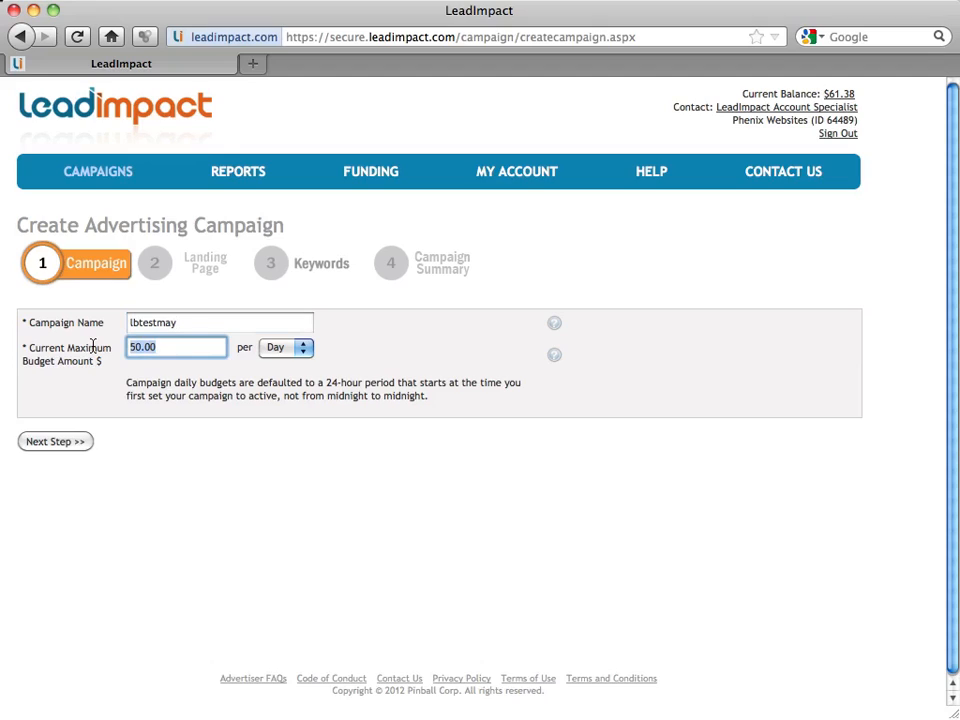
pyautogui.write('10.00')
pyautogui.click(197, 466)
# Submit the campaign name and budget to continue to the landing page stage.
pyautogui.moveTo(553, 360)
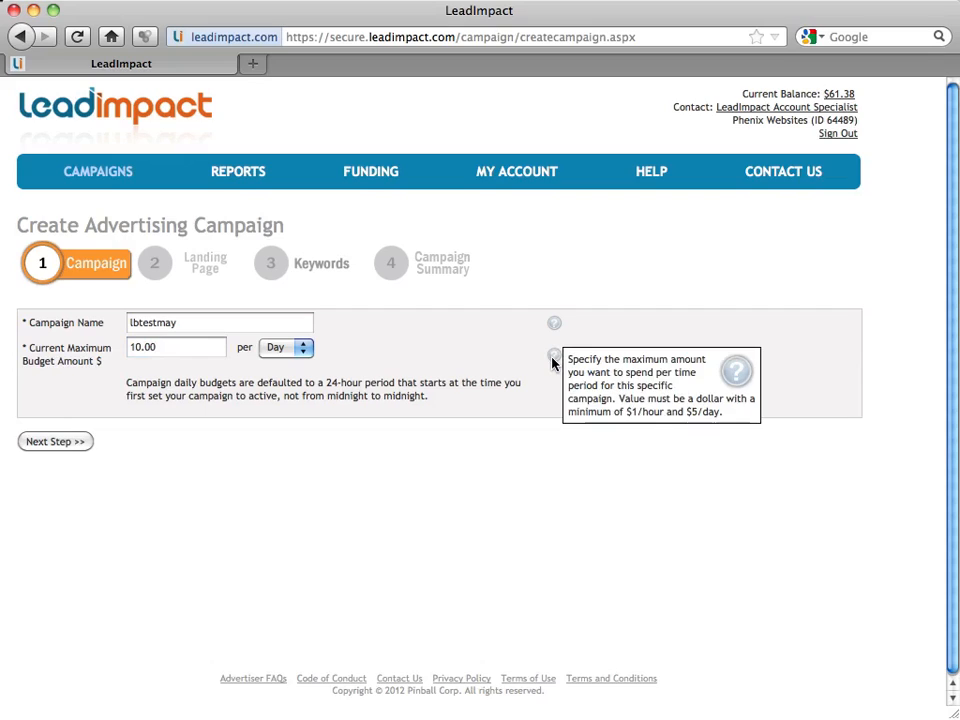
pyautogui.moveTo(555, 325)
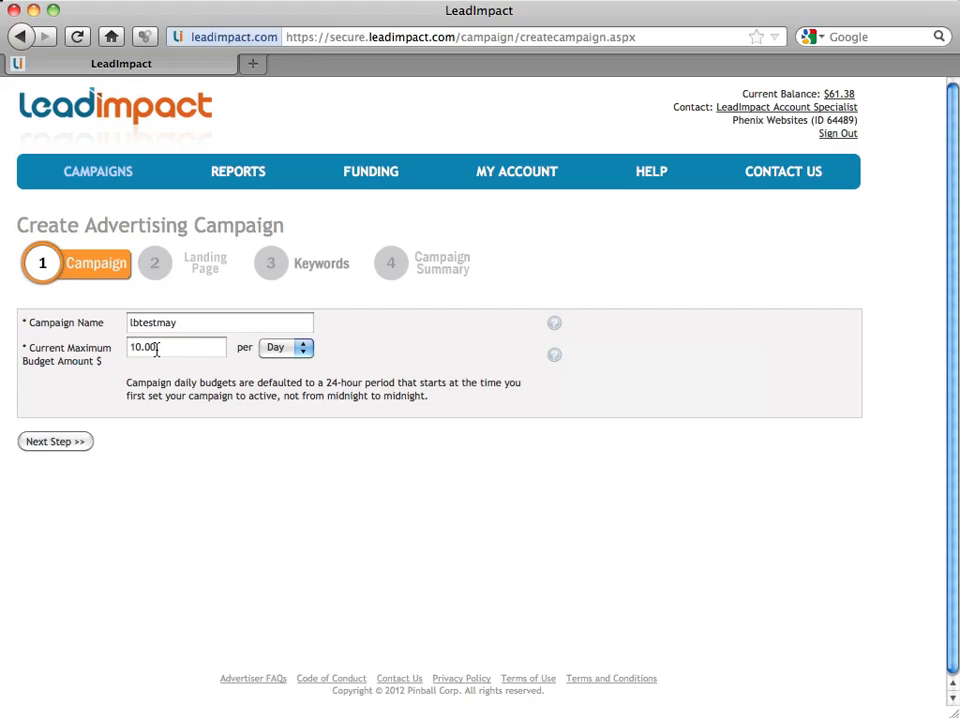
pyautogui.moveTo(141, 347); pyautogui.dragTo(130, 347)
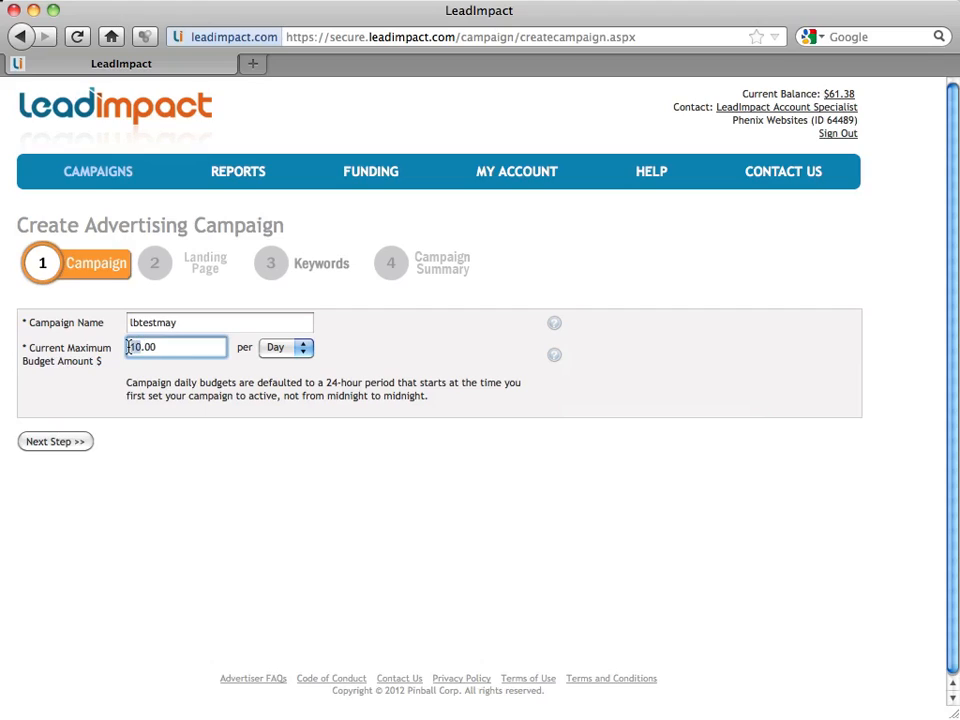
pyautogui.click(215, 436)
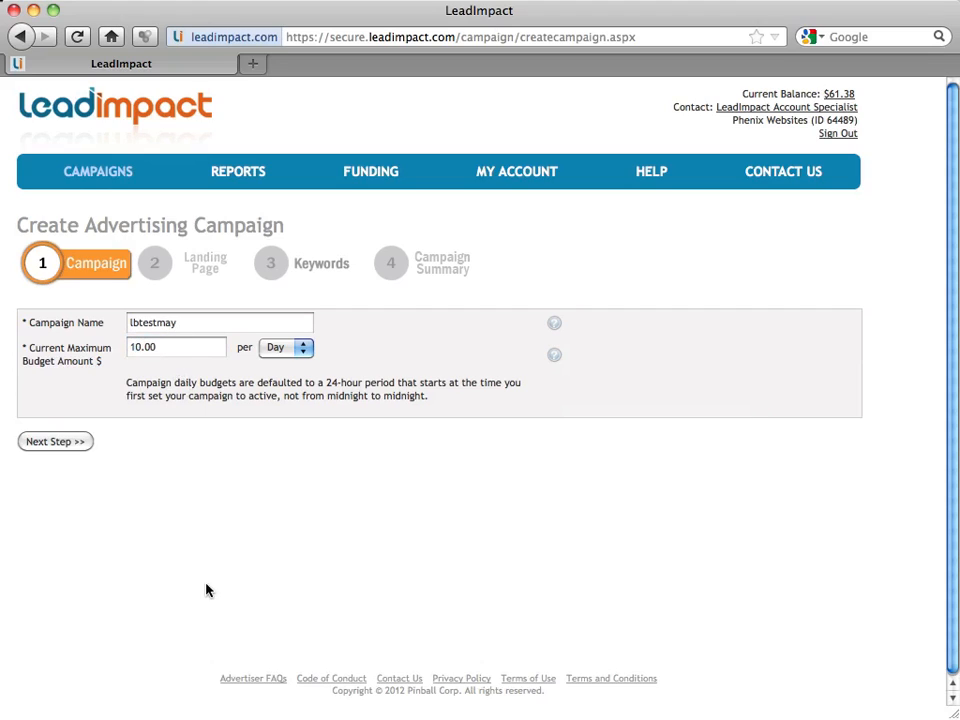
pyautogui.click(70, 446)
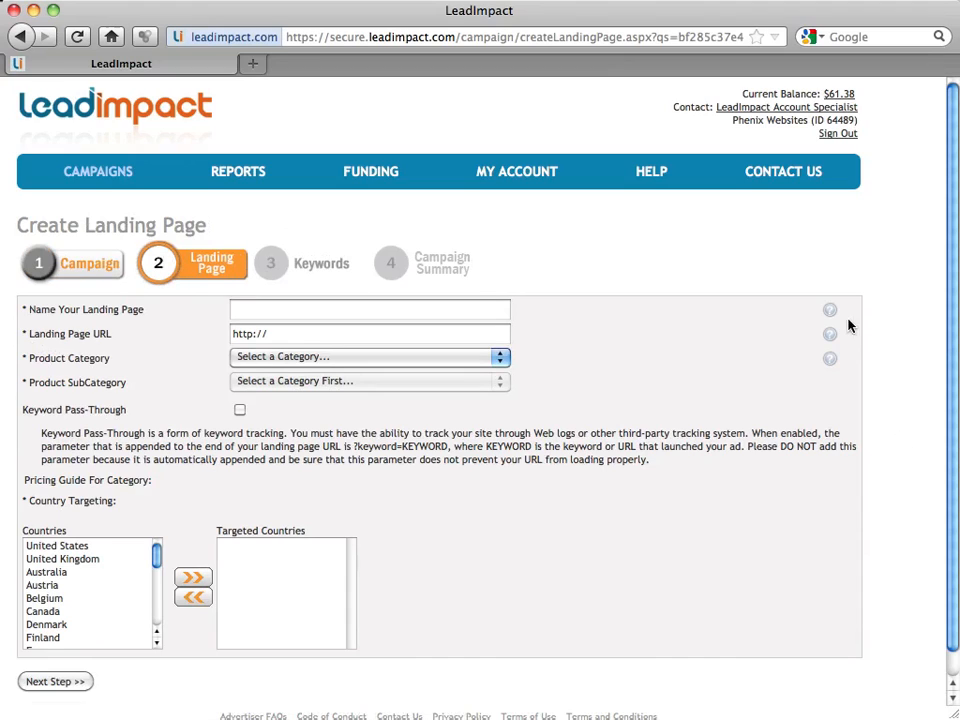
# Enlarge the LeadImpact window's visible page area and name the landing page Landing Page 1.
pyautogui.moveTo(830, 316)
pyautogui.moveTo(955, 715)
pyautogui.mouseDown()
pyautogui.moveTo(810, 703)
pyautogui.moveTo(950, 706)
pyautogui.mouseUp()
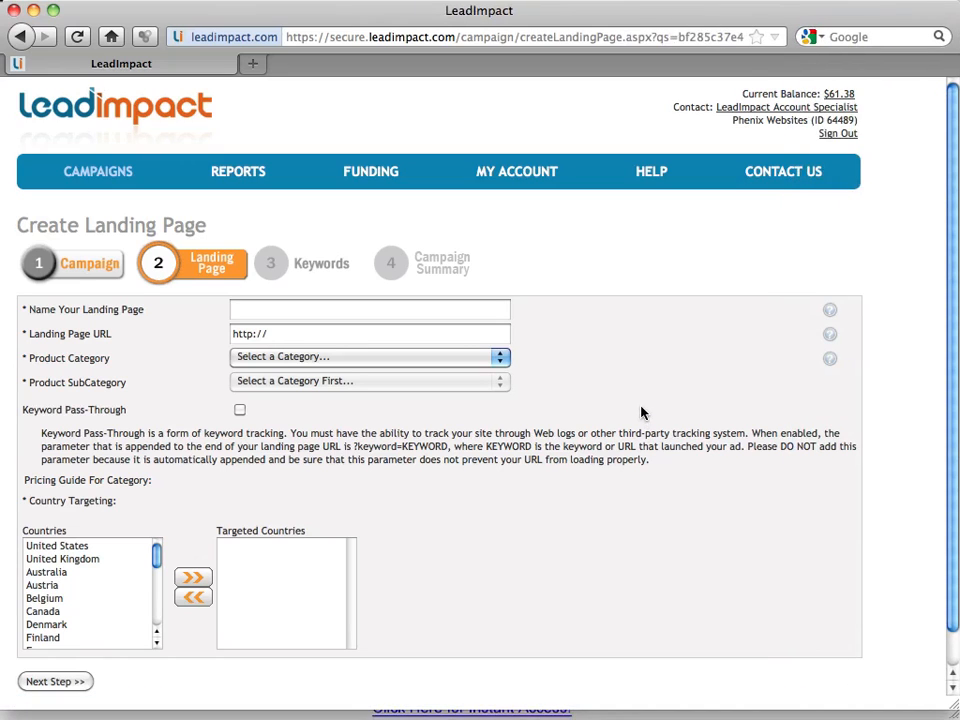
pyautogui.press('super+minus')
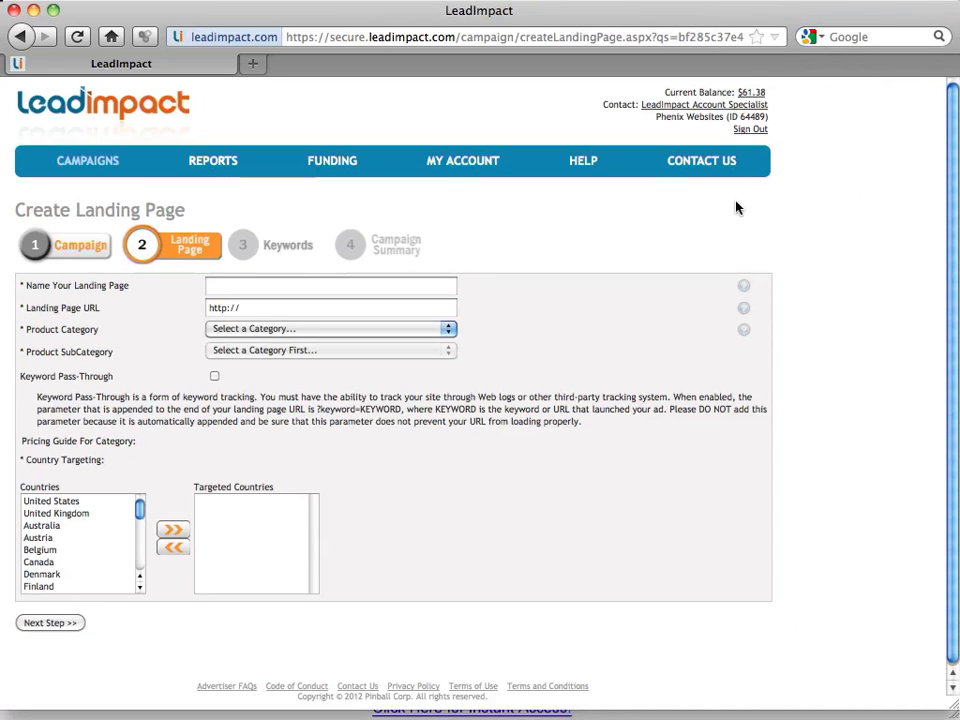
pyautogui.moveTo(743, 288)
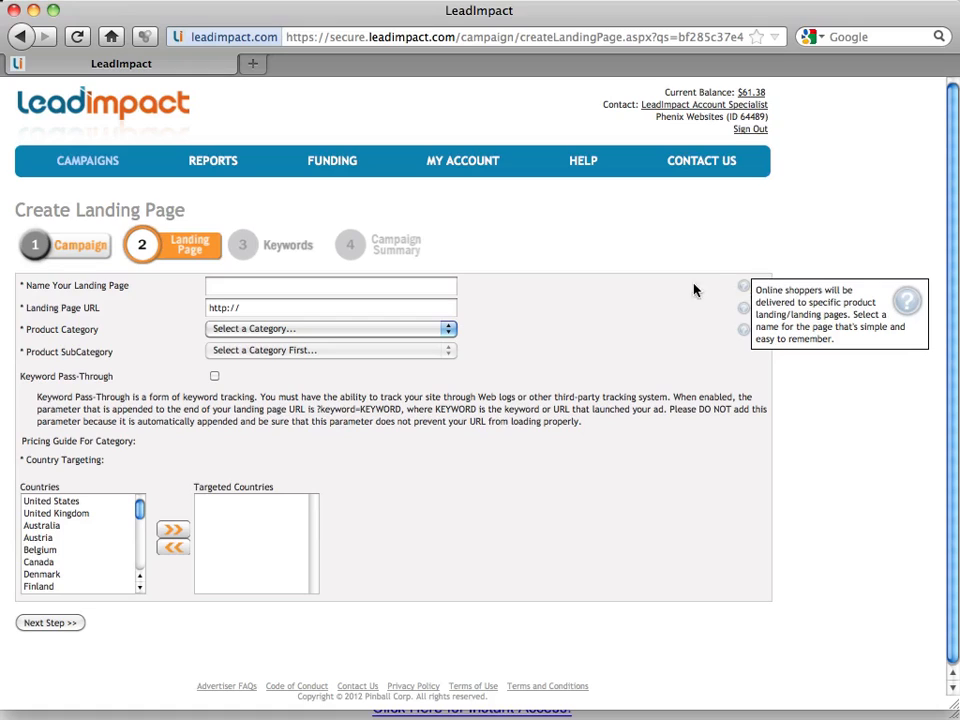
pyautogui.click(267, 289)
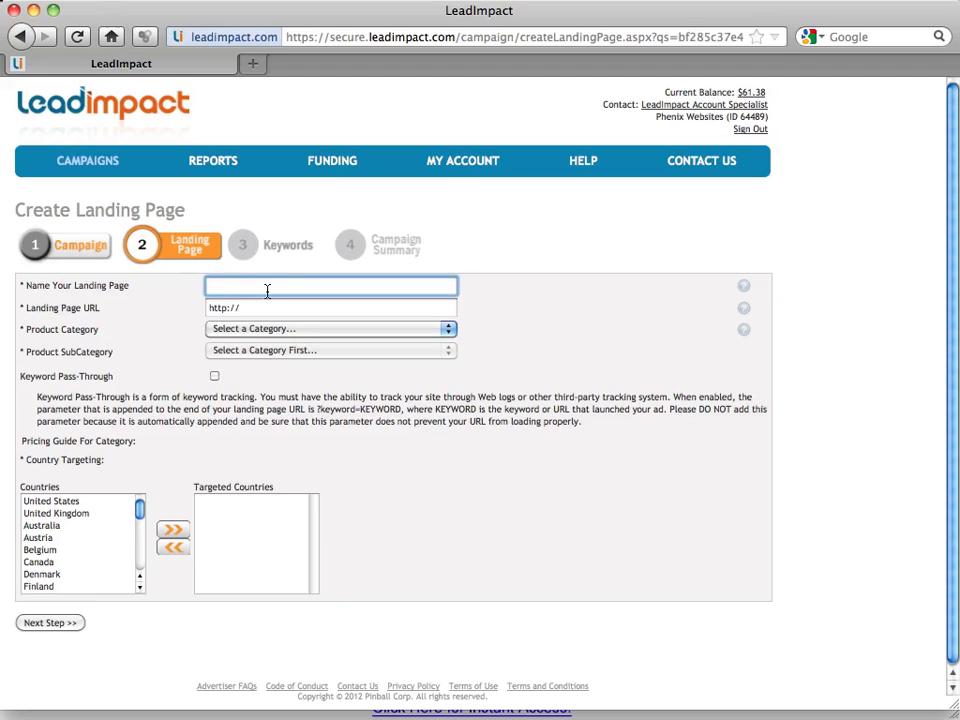
pyautogui.write('Landing Page 1')
pyautogui.click(290, 310)
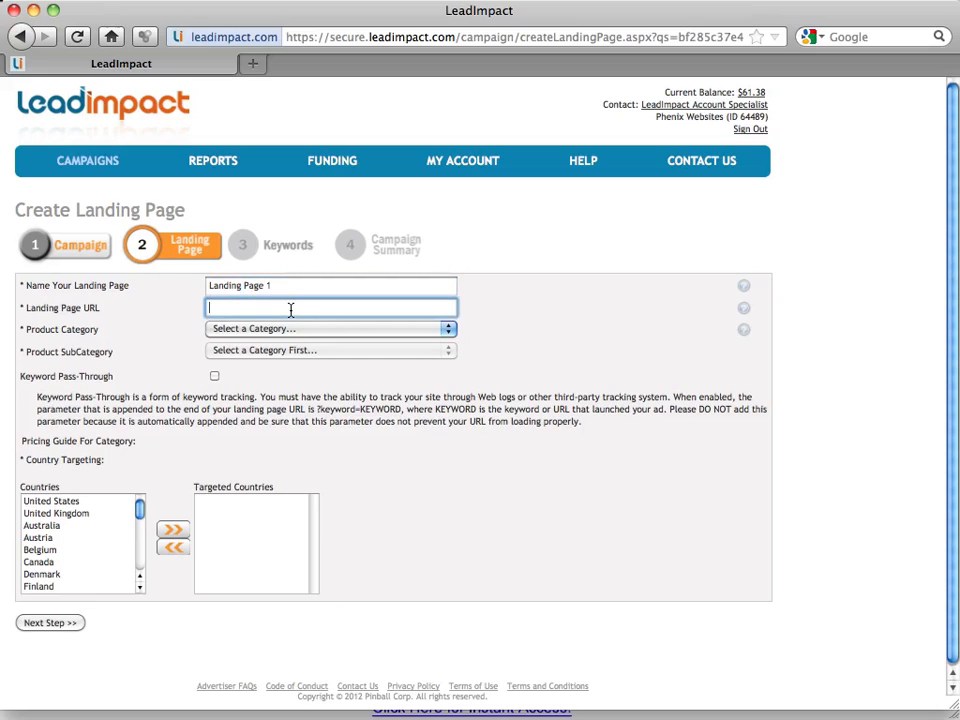
pyautogui.click(121, 311)
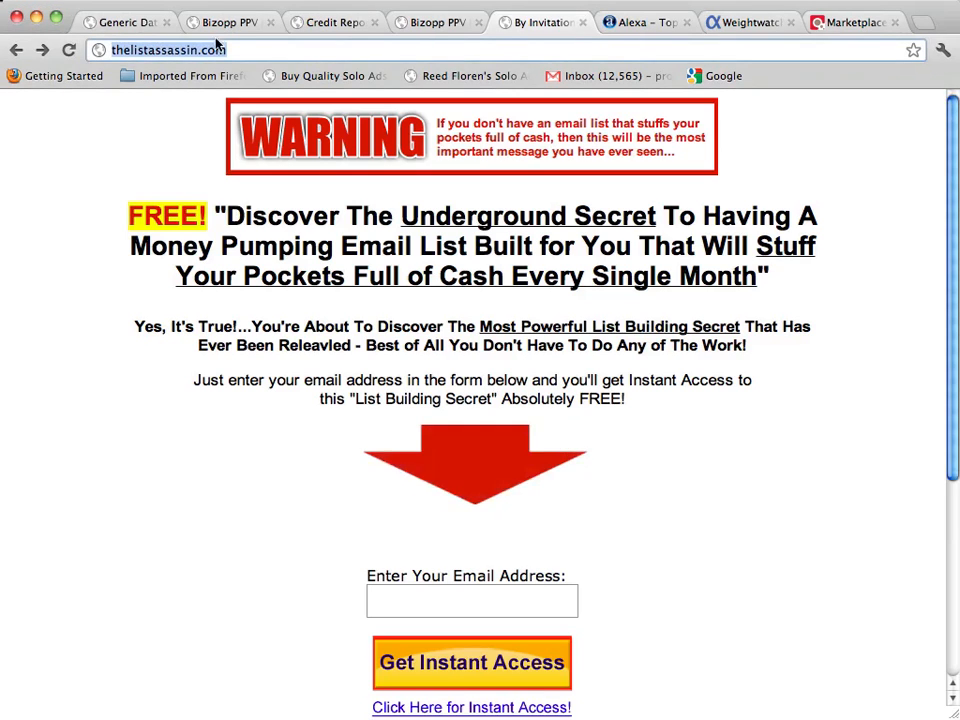
pyautogui.rightClick(175, 53)
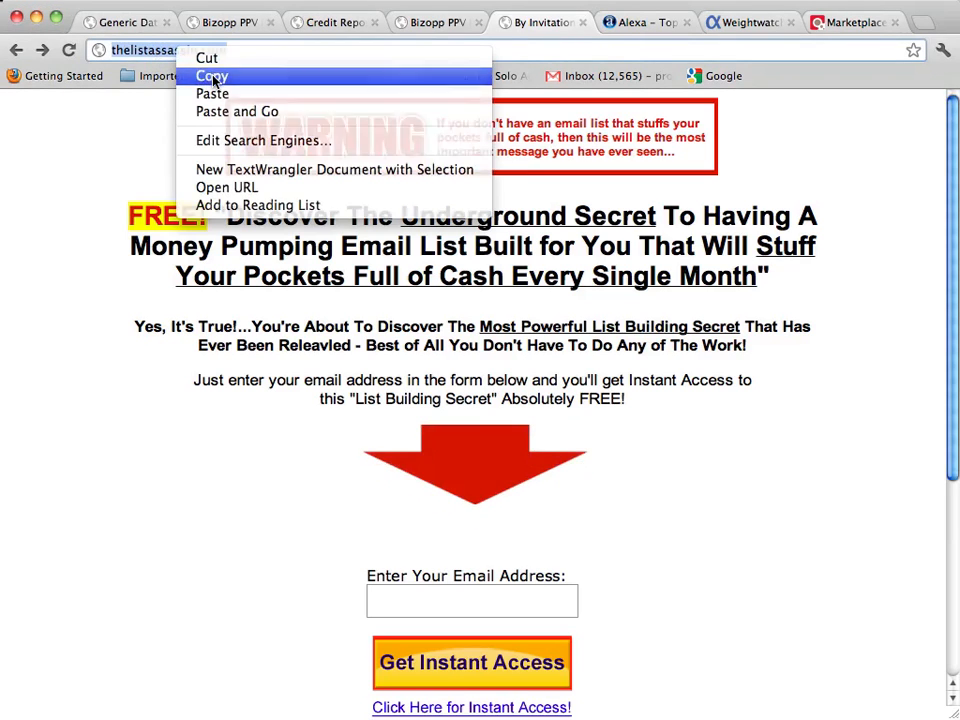
pyautogui.click(218, 74)
pyautogui.click(36, 17)
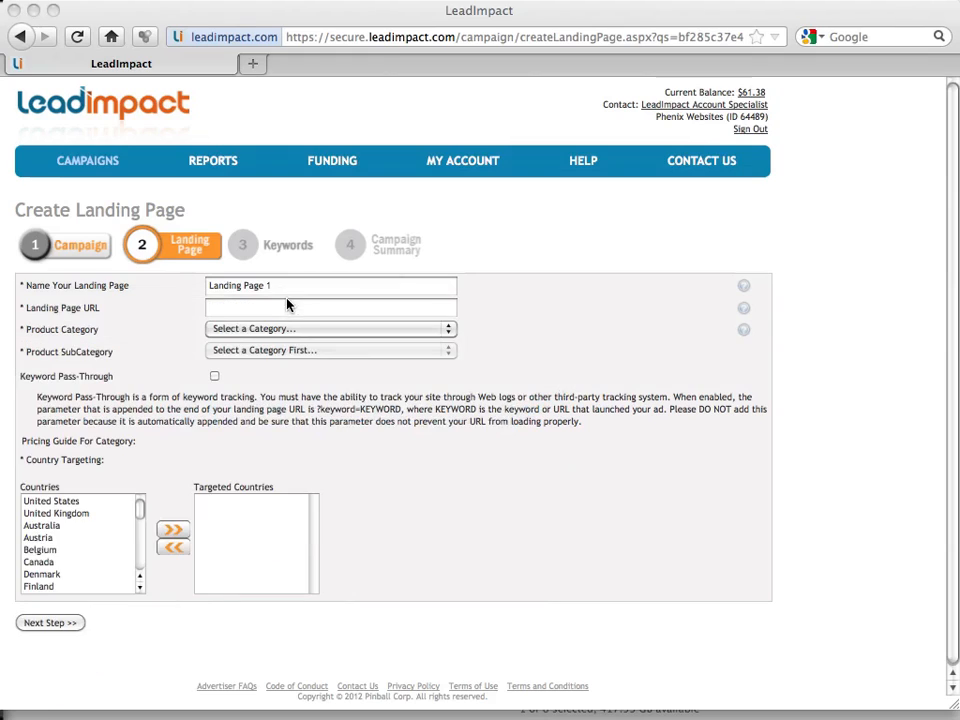
pyautogui.click(246, 313)
pyautogui.click(248, 313)
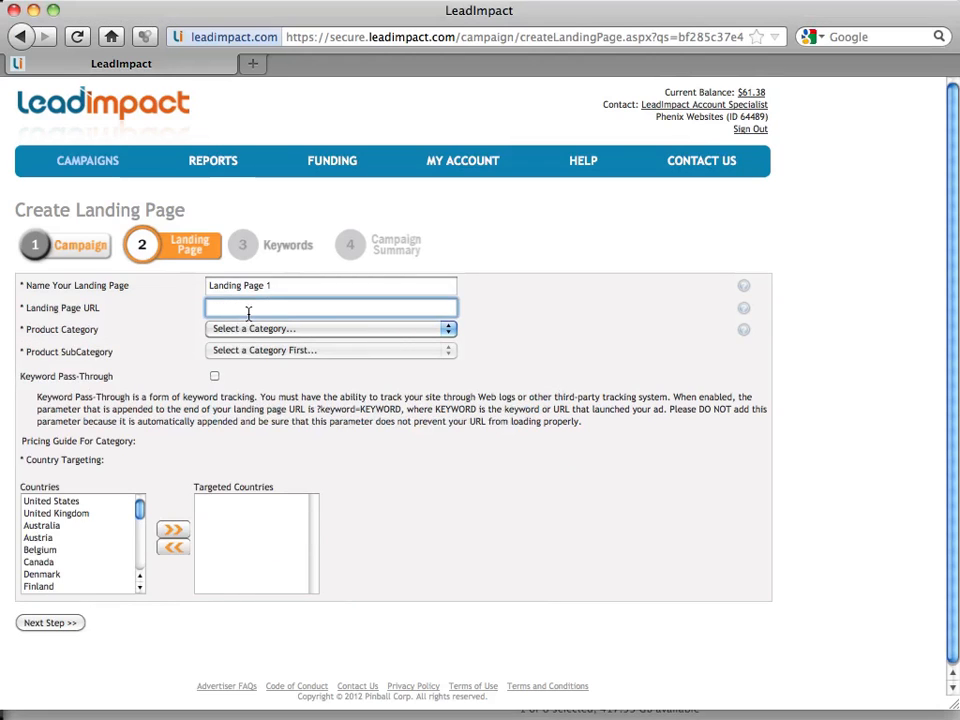
pyautogui.press('super+v')
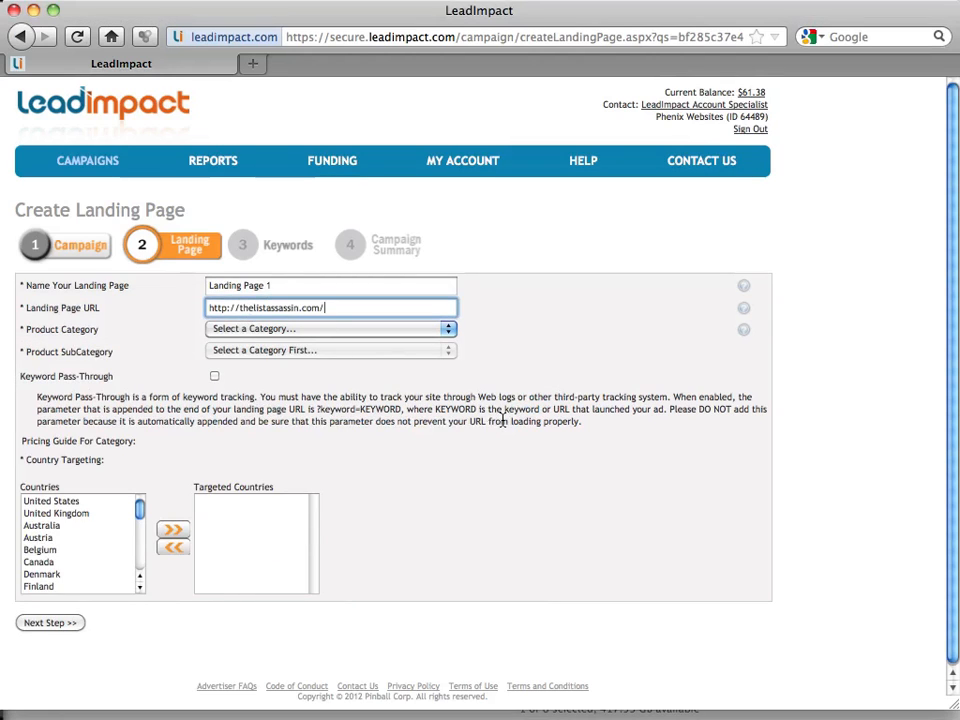
# Set the product category to Business to Business with subcategory Home Business, and enable Keyword Pass-Through.
pyautogui.click(278, 329)
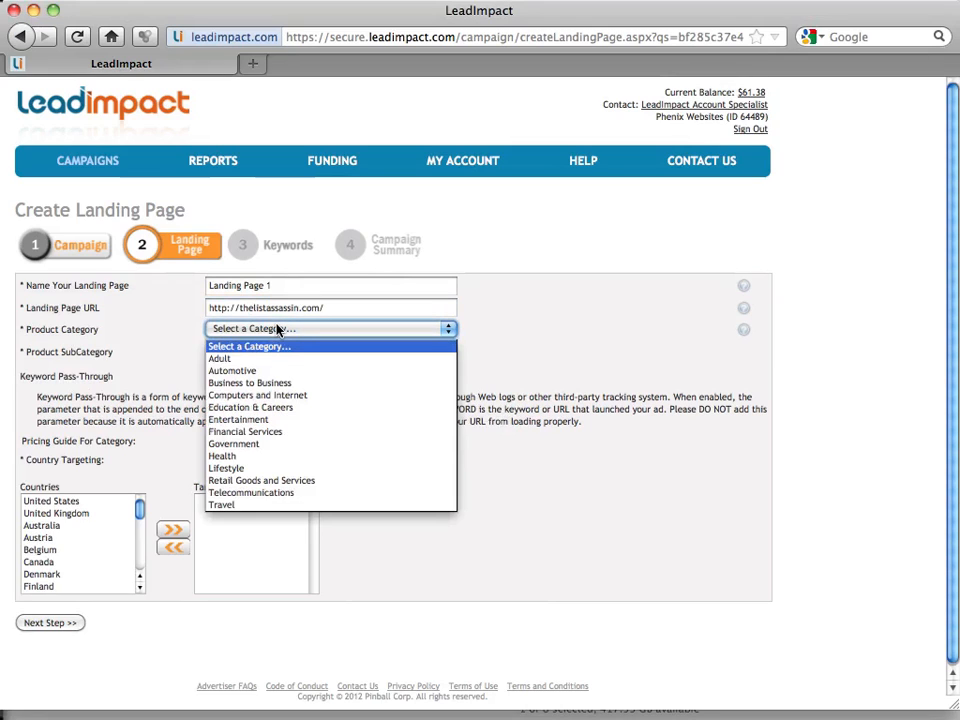
pyautogui.click(279, 388)
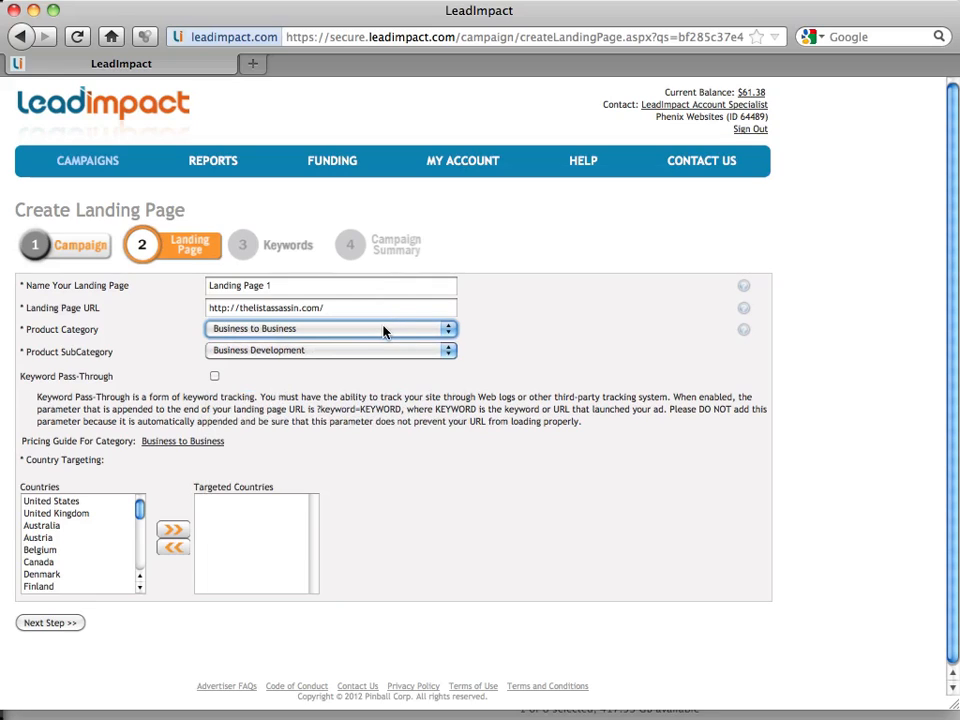
pyautogui.click(293, 351)
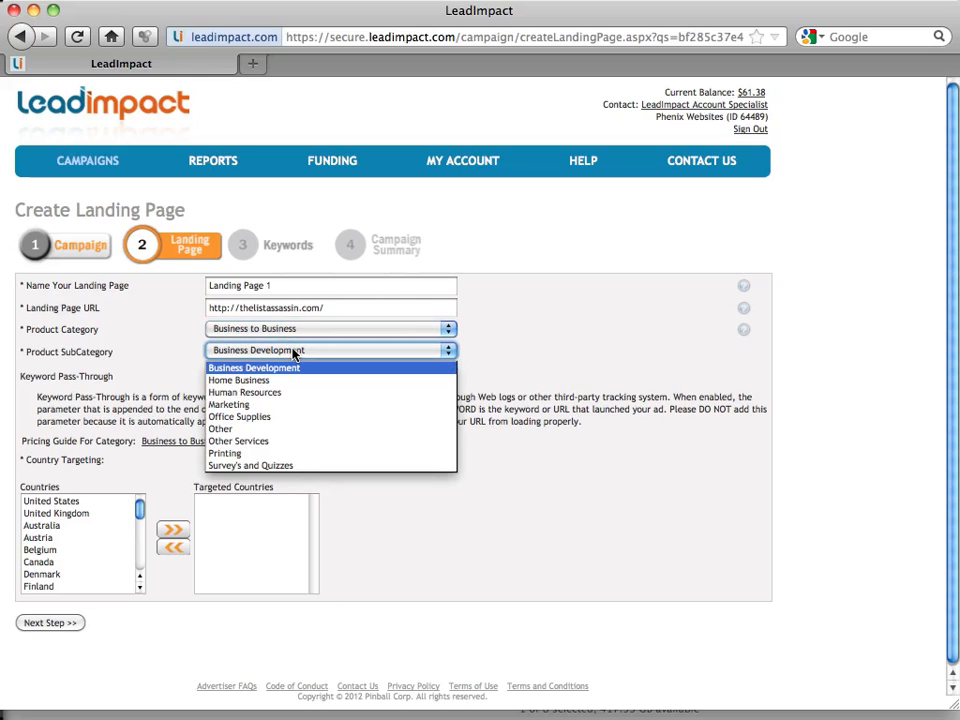
pyautogui.click(258, 380)
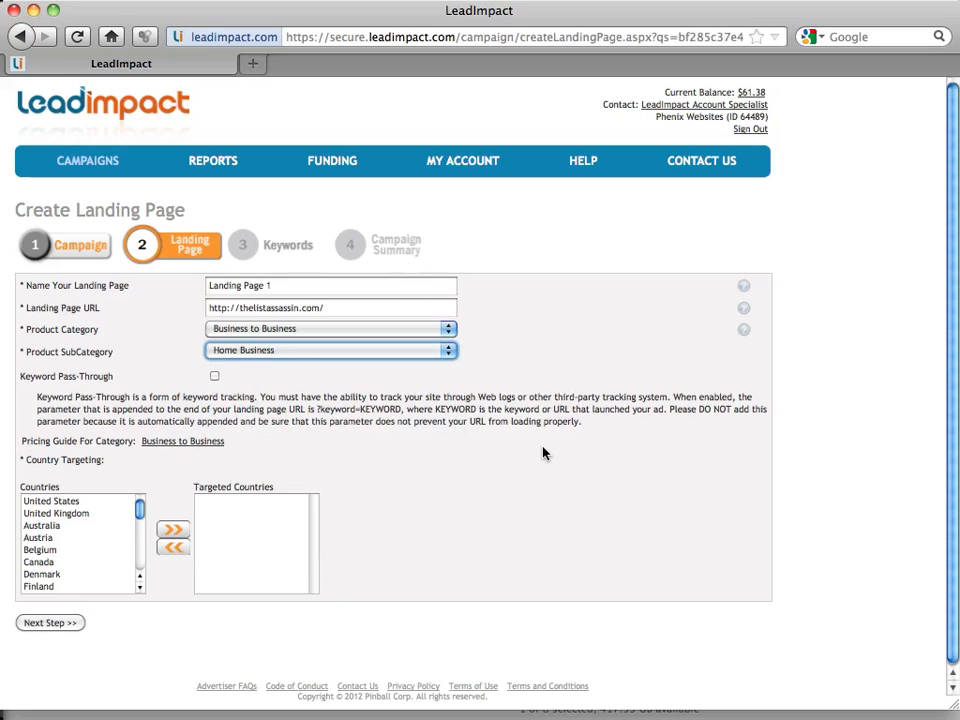
pyautogui.click(215, 377)
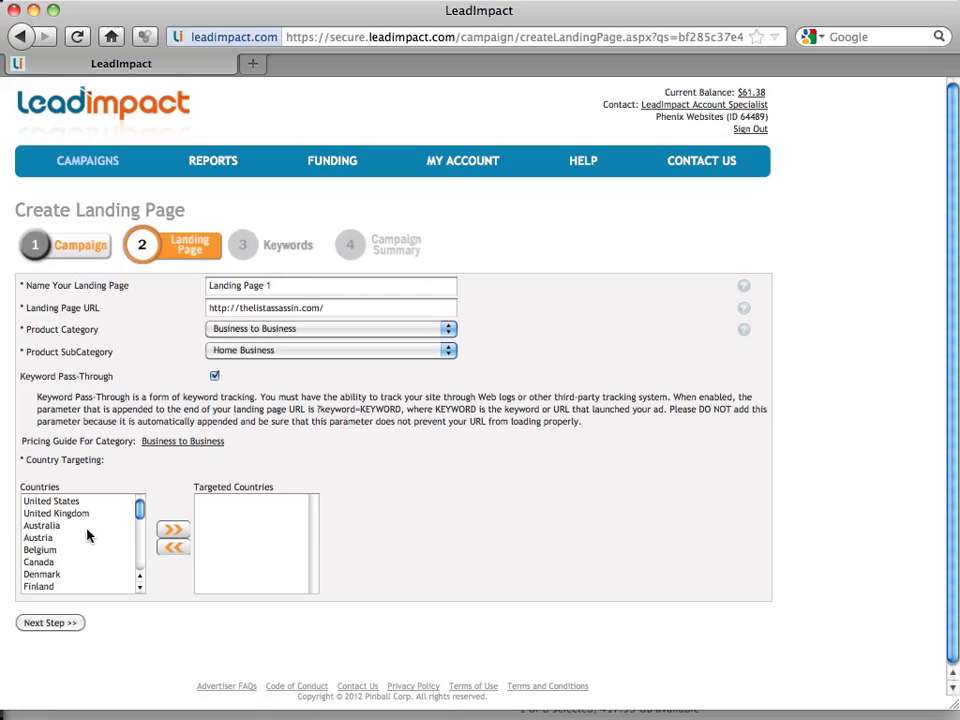
# Target the United States, United Kingdom, Australia and Canada, and continue to the keywords stage.
pyautogui.moveTo(137, 503); pyautogui.dragTo(139, 570)
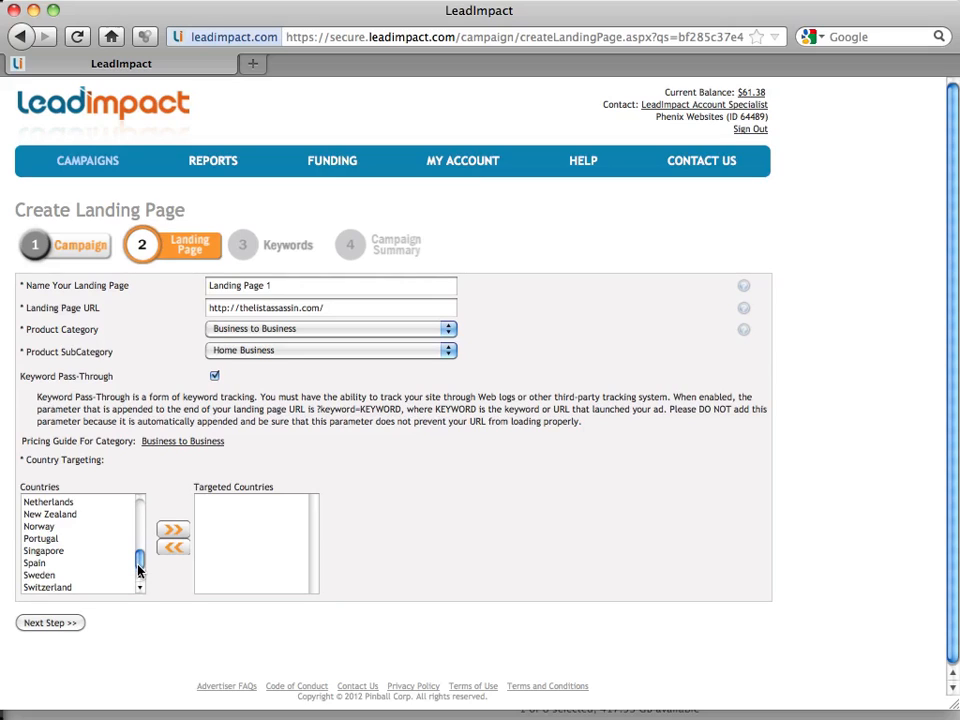
pyautogui.moveTo(139, 570); pyautogui.dragTo(139, 492)
pyautogui.click(37, 501)
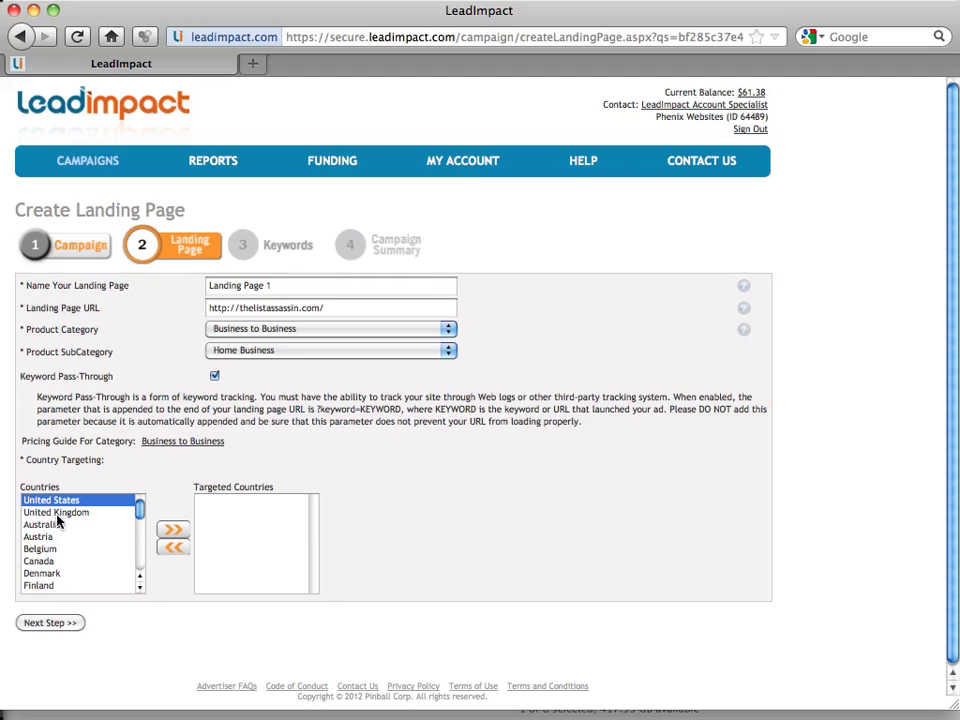
pyautogui.keyDown('super'); pyautogui.click(32, 513); pyautogui.keyUp('super')
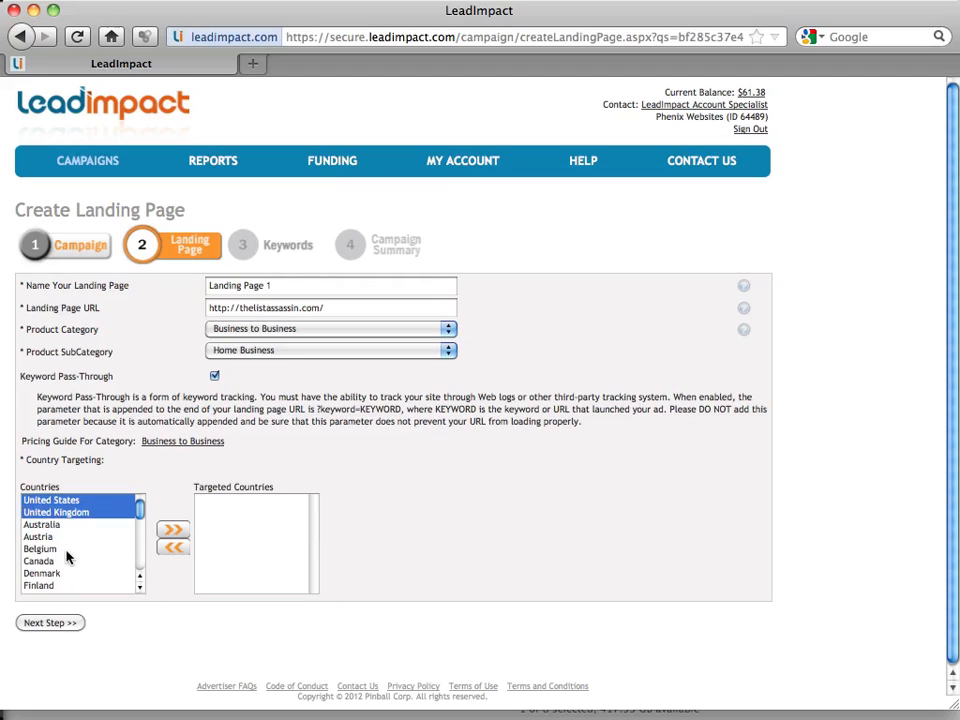
pyautogui.keyDown('super'); pyautogui.click(42, 562); pyautogui.keyUp('super')
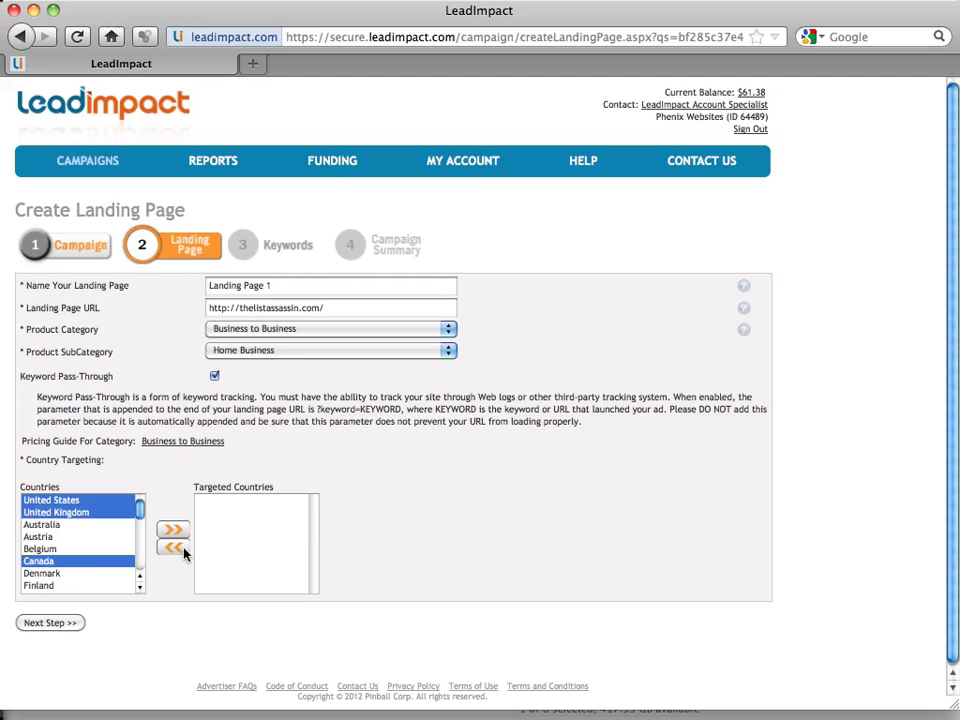
pyautogui.keyDown('super'); pyautogui.click(36, 525); pyautogui.keyUp('super')
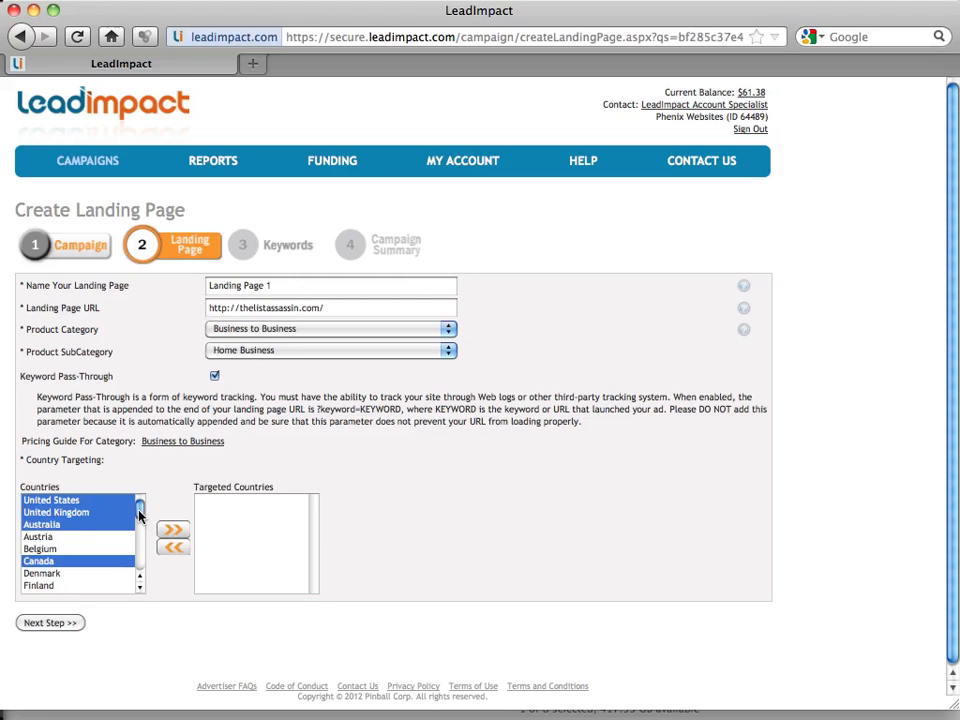
pyautogui.moveTo(139, 513)
pyautogui.mouseDown()
pyautogui.moveTo(139, 561)
pyautogui.moveTo(141, 490)
pyautogui.mouseUp()
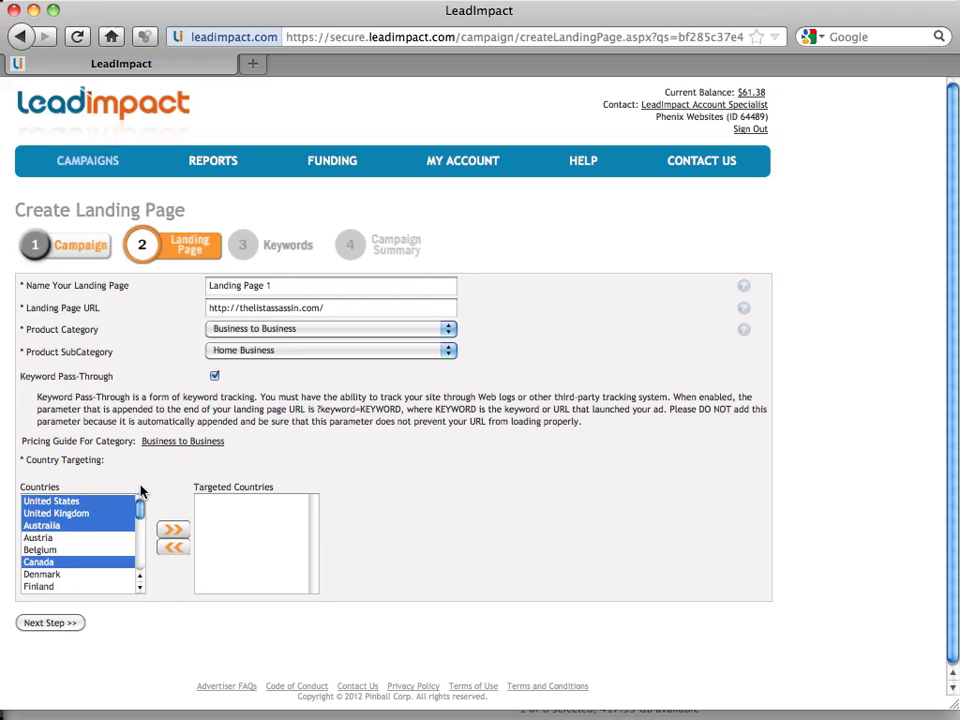
pyautogui.click(172, 529)
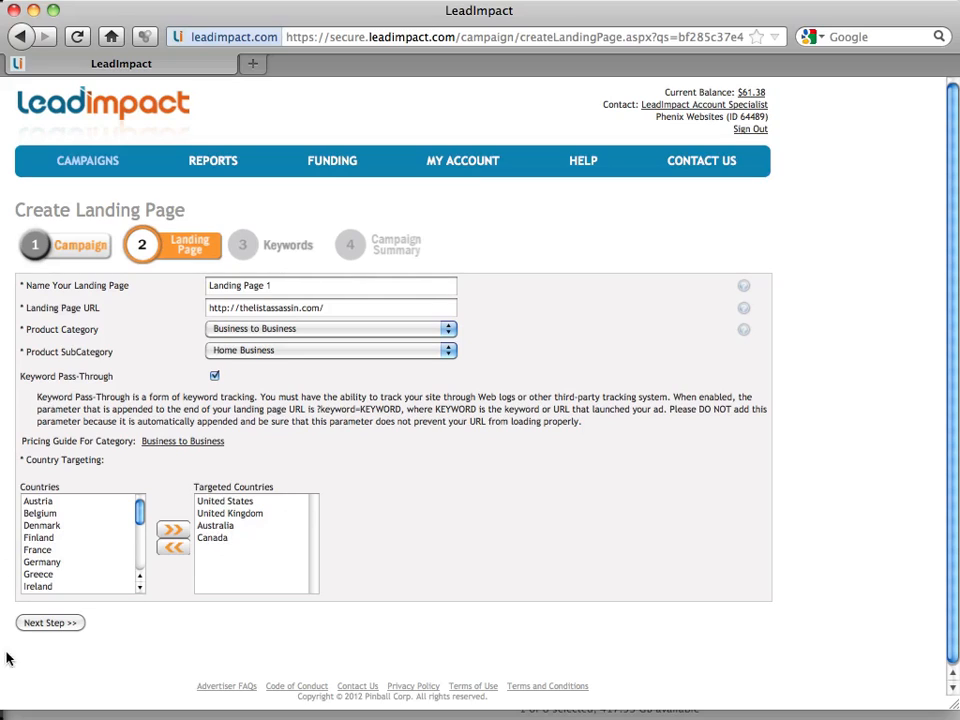
pyautogui.click(50, 625)
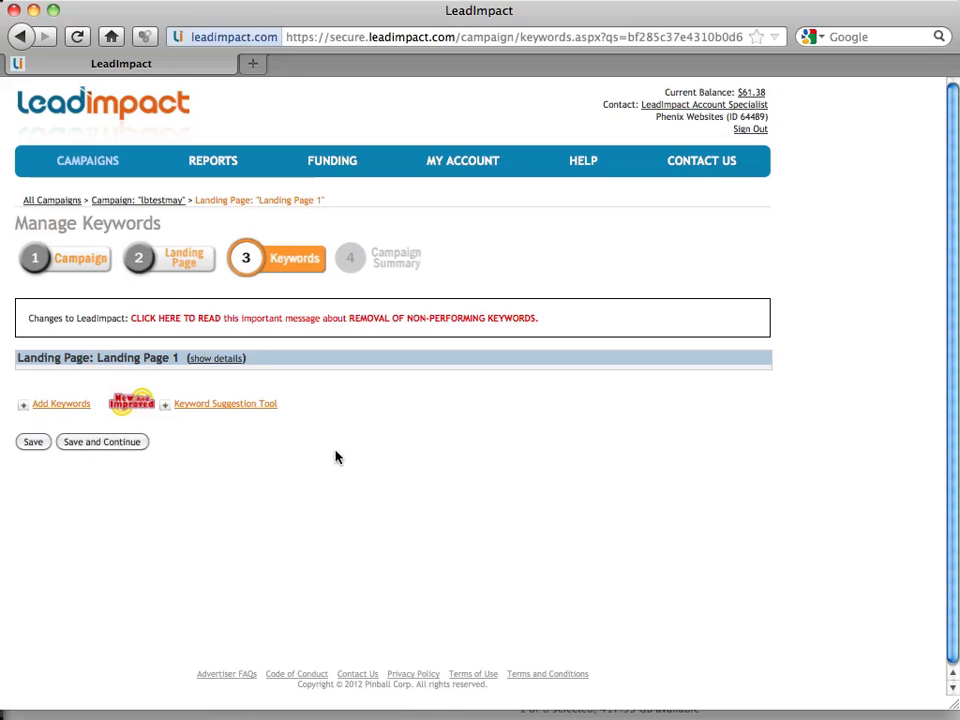
# Start adding keywords to the landing page, and select and copy the whole domain list in the Untitled 2 text document.
pyautogui.click(58, 405)
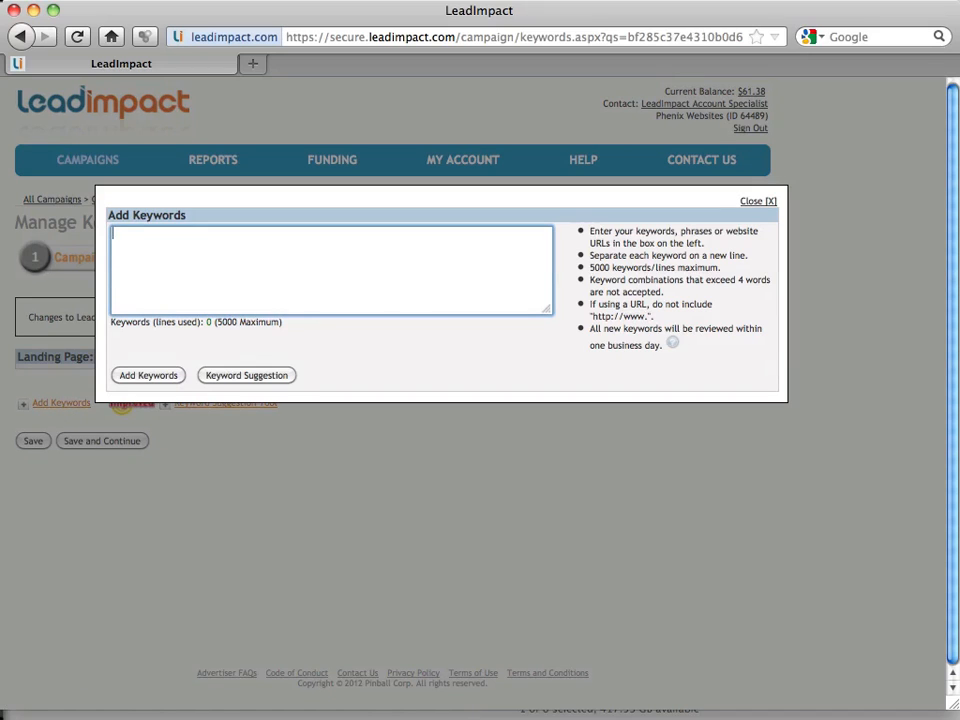
pyautogui.press('super+Tab')
pyautogui.click(535, 293)
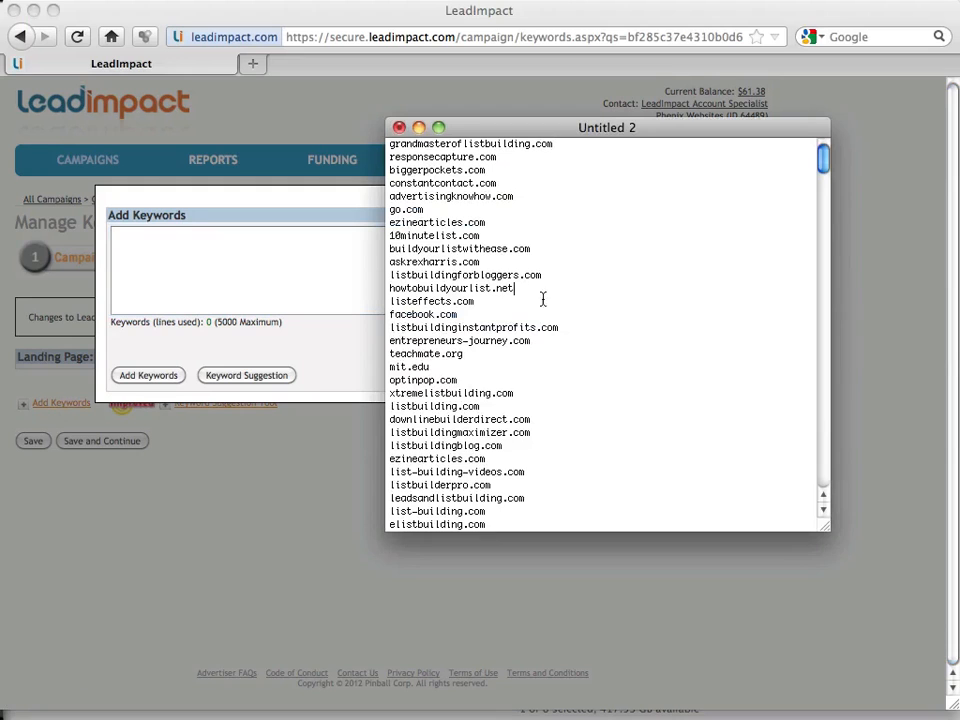
pyautogui.scroll(-6, 622, 311)
pyautogui.scroll(7, 622, 311)
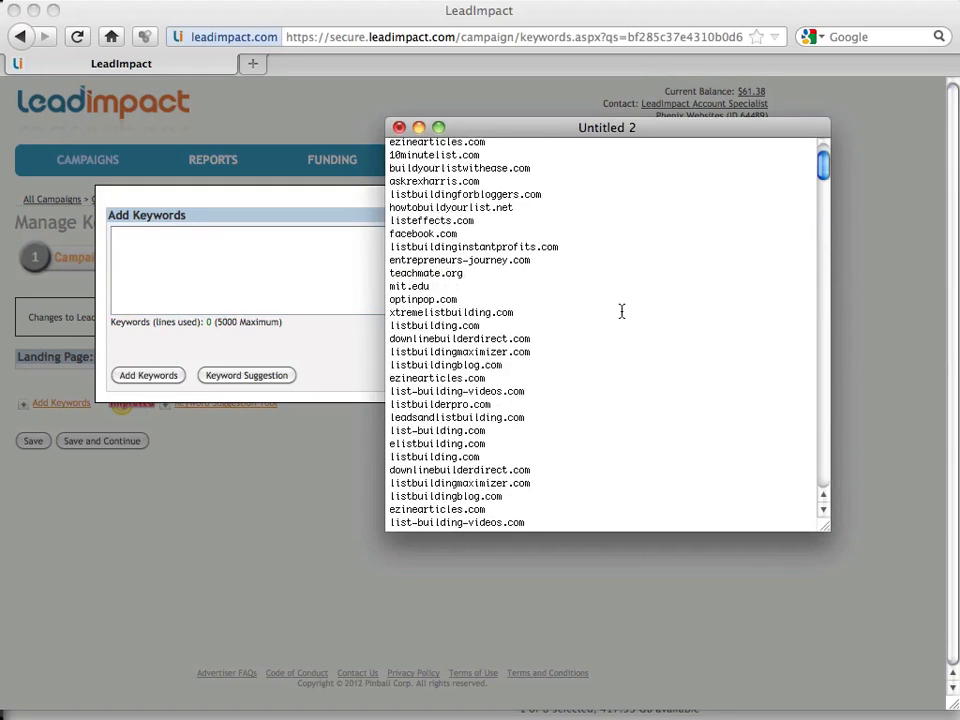
pyautogui.click(611, 233)
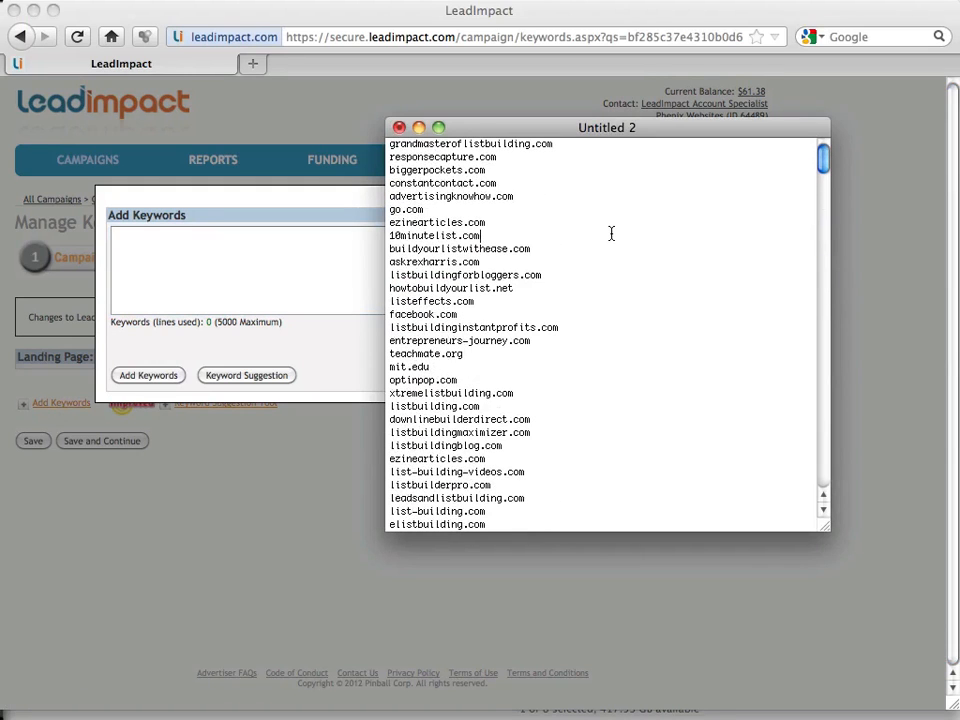
pyautogui.press('super+a')
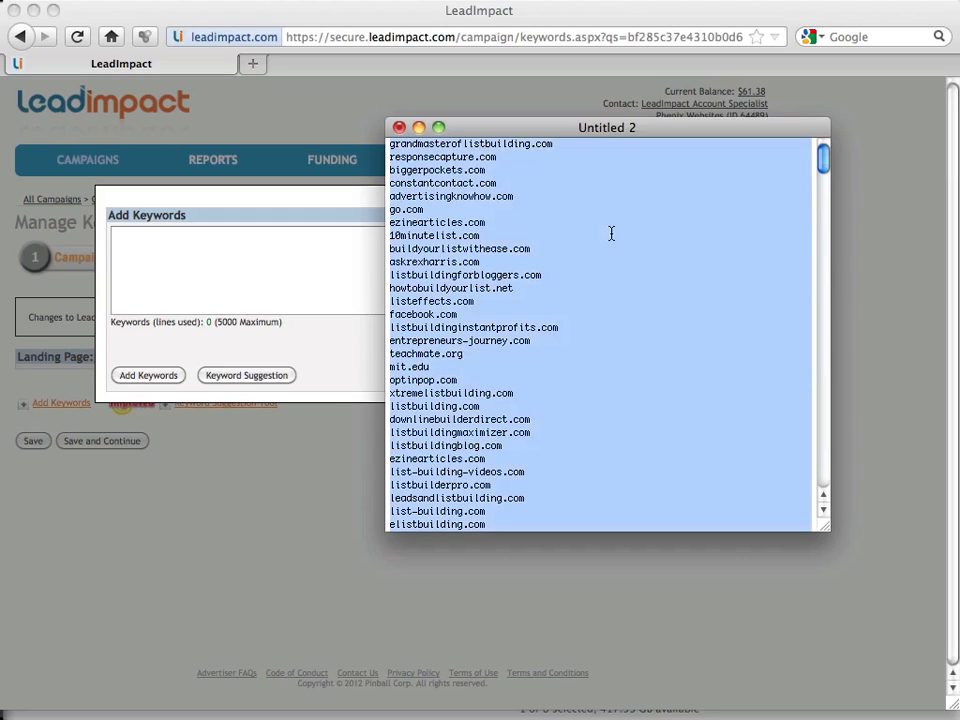
# Paste the copied domains into LeadImpact as keywords, add them, and save to continue to the campaign summary.
pyautogui.click(214, 256)
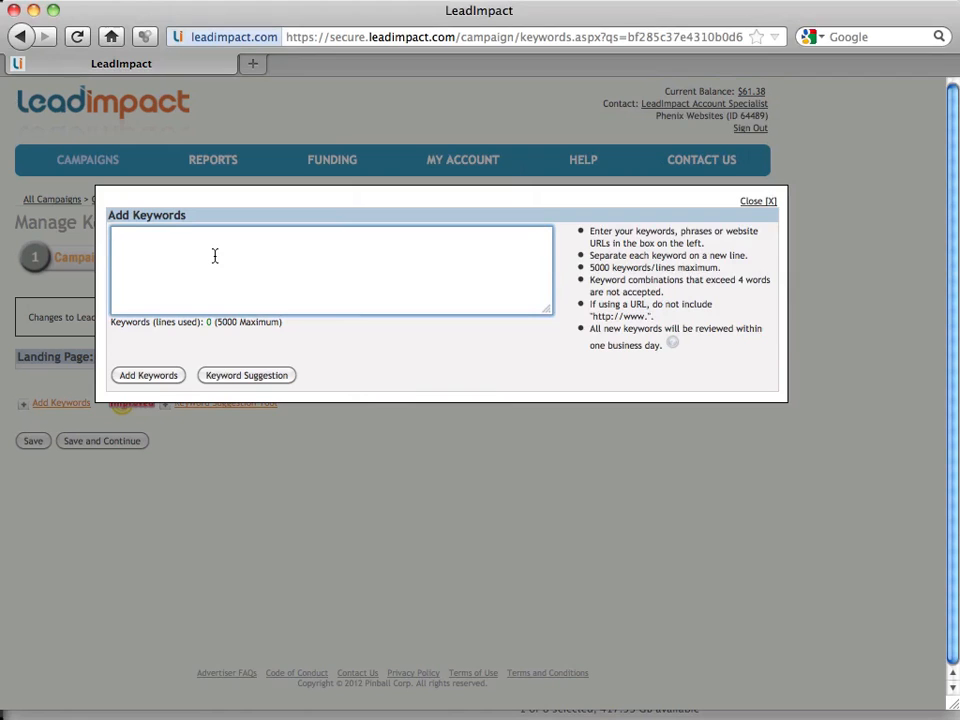
pyautogui.press('super+v')
pyautogui.press('BackSpace')
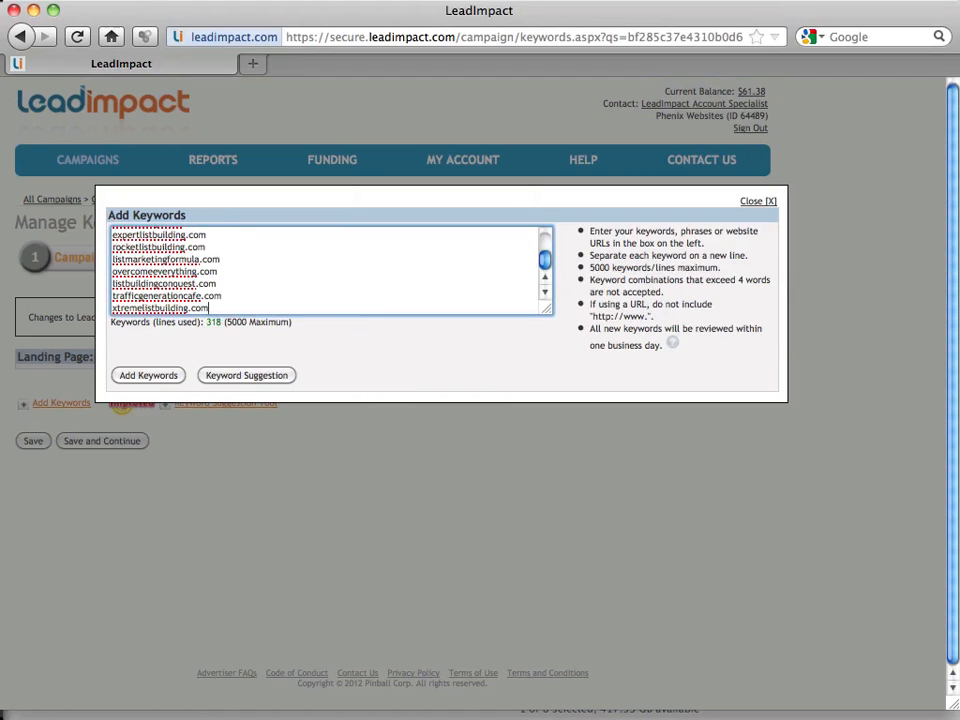
pyautogui.click(160, 378)
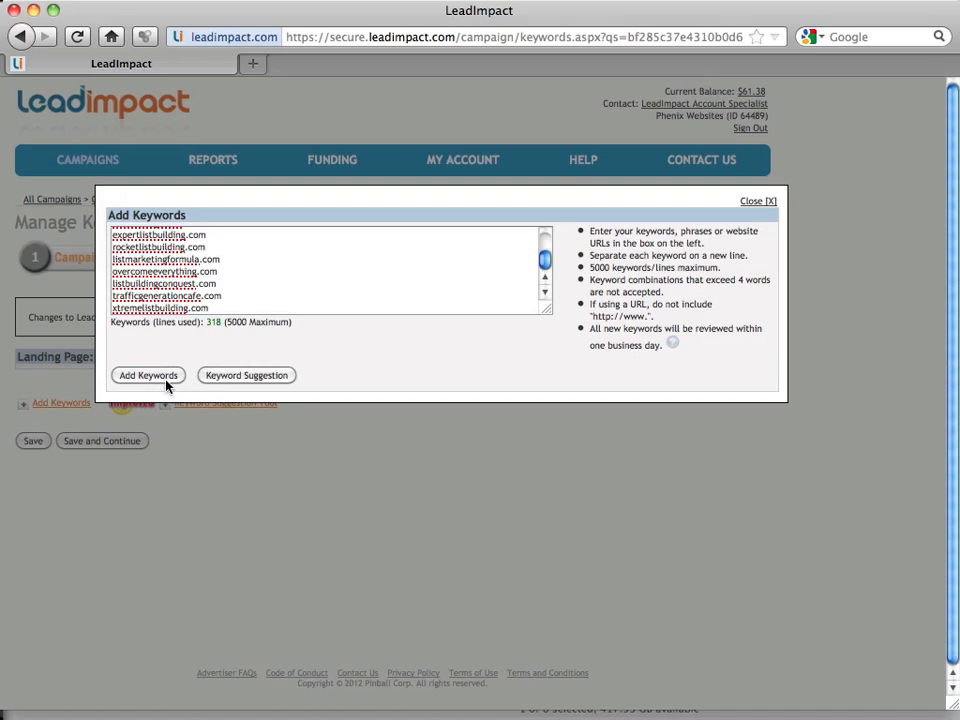
pyautogui.click(754, 204)
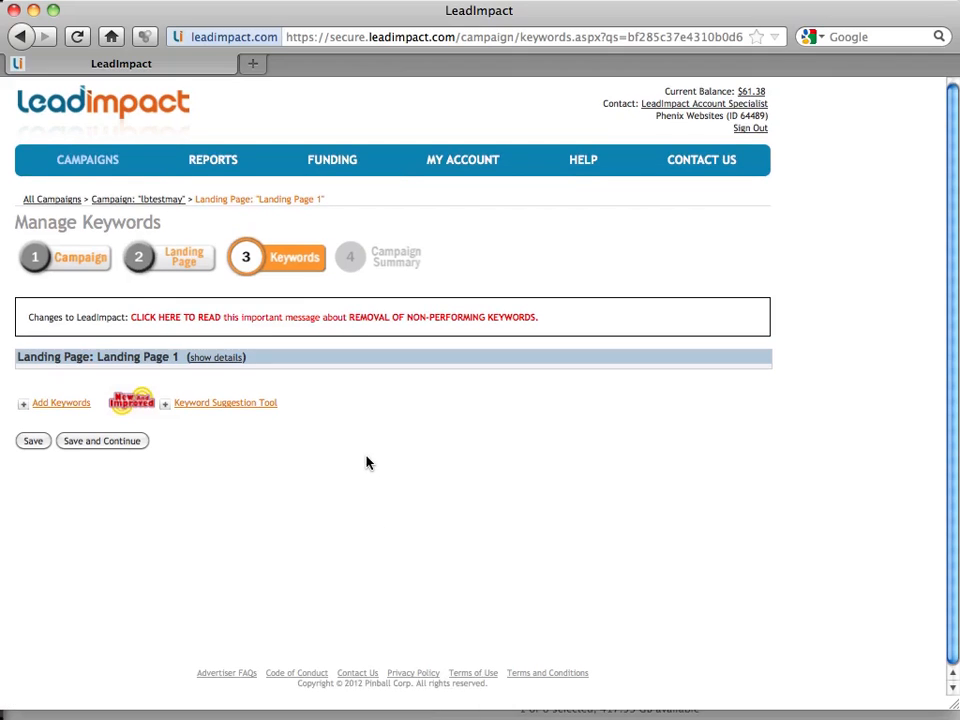
pyautogui.click(105, 441)
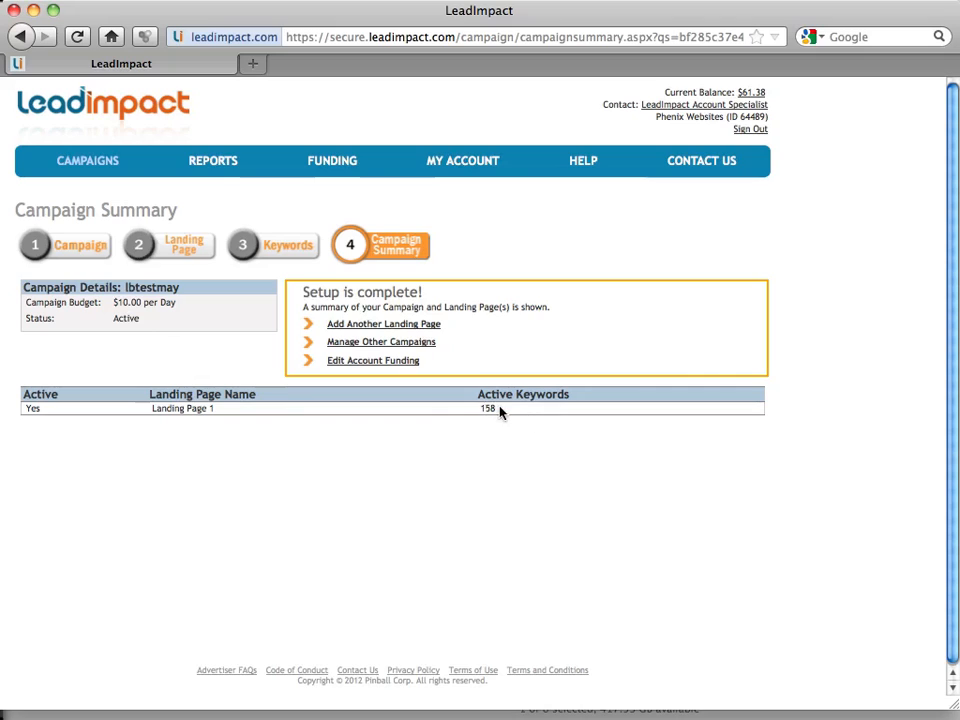
# Highlight the number of active keywords for Landing Page 1 in the summary and go to the overview of all campaigns.
pyautogui.moveTo(499, 409); pyautogui.dragTo(479, 410)
pyautogui.click(545, 314)
pyautogui.click(84, 163)
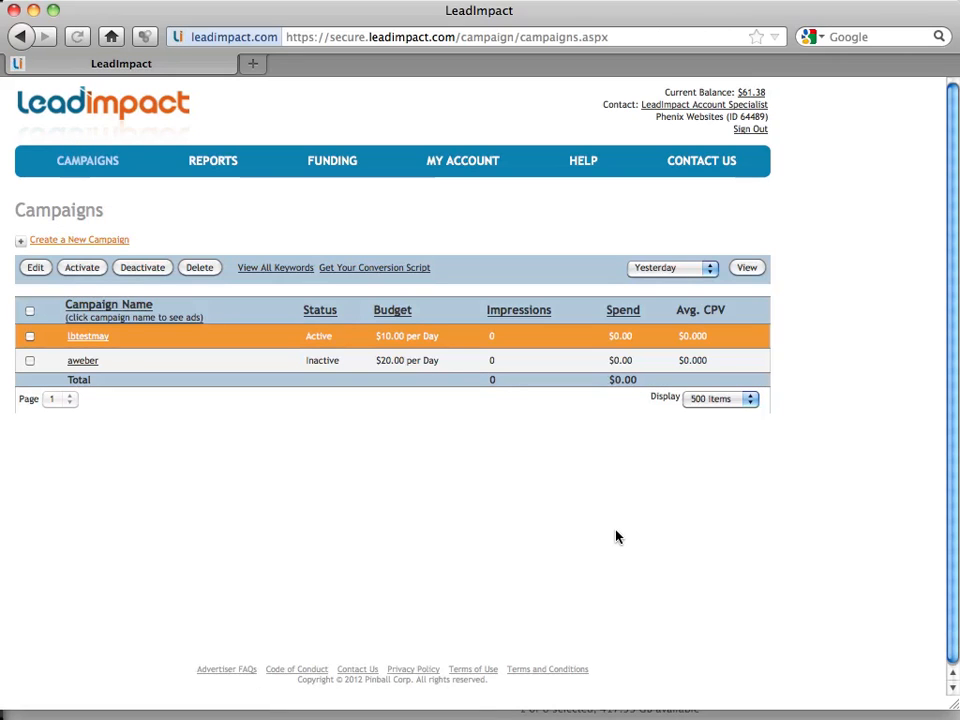